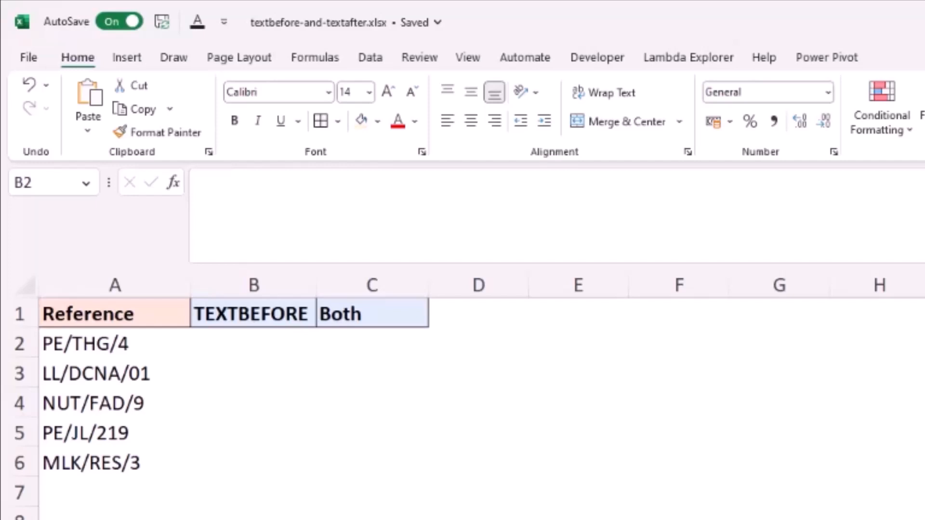
Step: Enter =TEXTBEFORE(A2,"/") in cell B2 and fill it down through B6 to extract the first part of each reference
{"action": "left_click", "coordinate": [258, 345]}
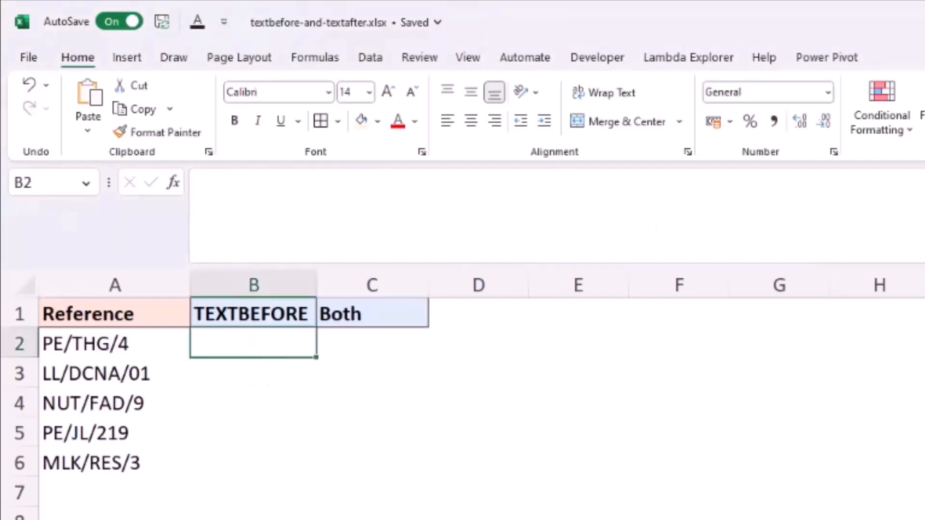
{"action": "type", "text": "=text"}
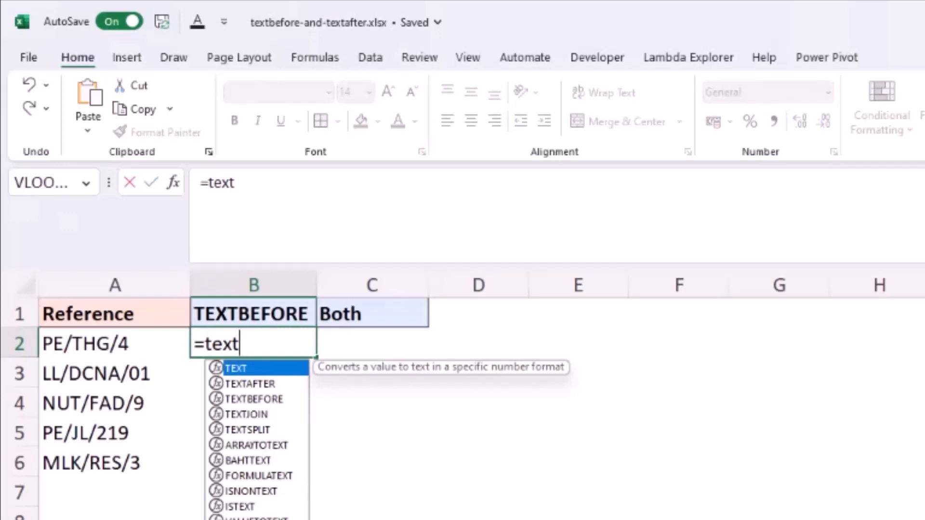
{"action": "key", "text": "Down"}
{"action": "key", "text": "Down"}
{"action": "key", "text": "Tab"}
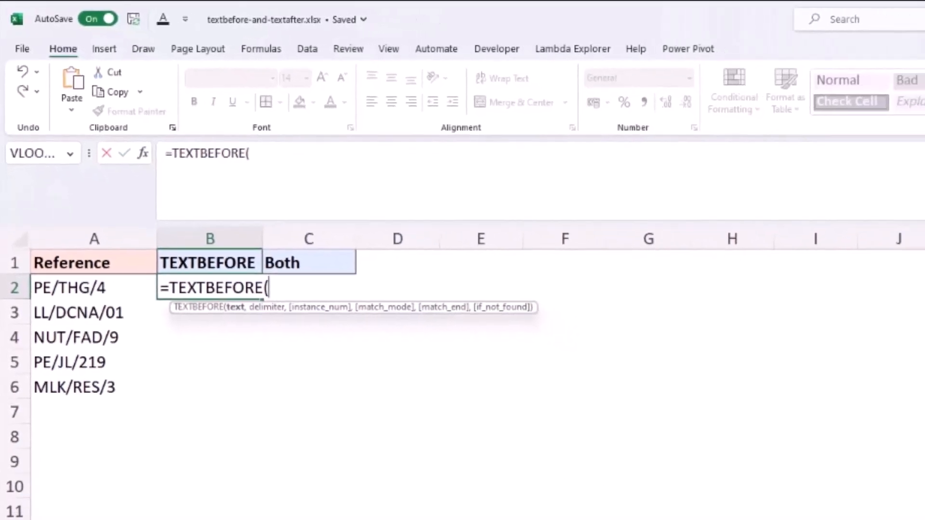
{"action": "left_click", "coordinate": [91, 290]}
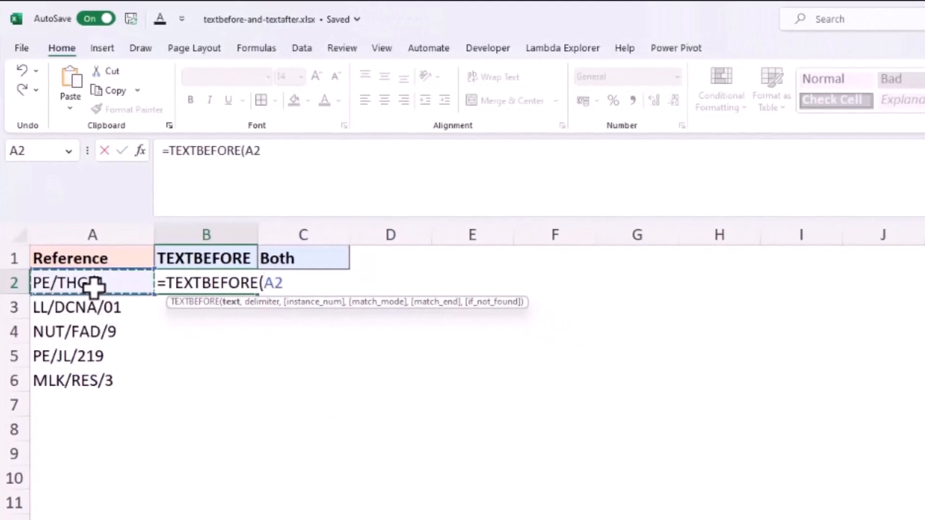
{"action": "type", "text": ","}
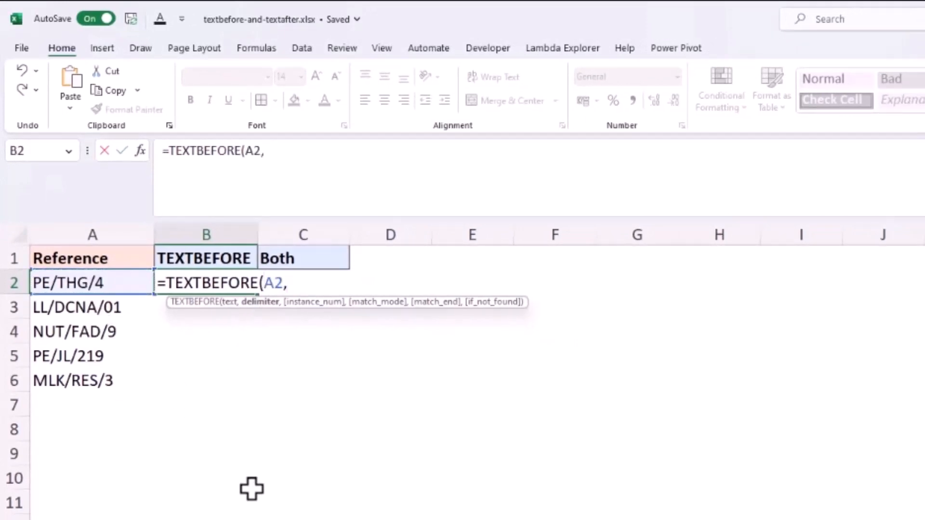
{"action": "type", "text": "\"/\")"}
{"action": "key", "text": "Return"}
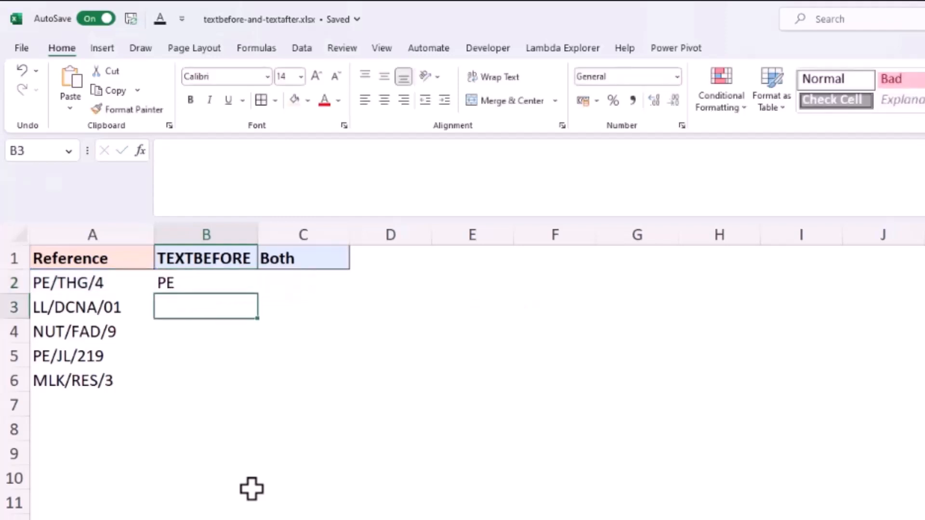
{"action": "left_click", "coordinate": [244, 275]}
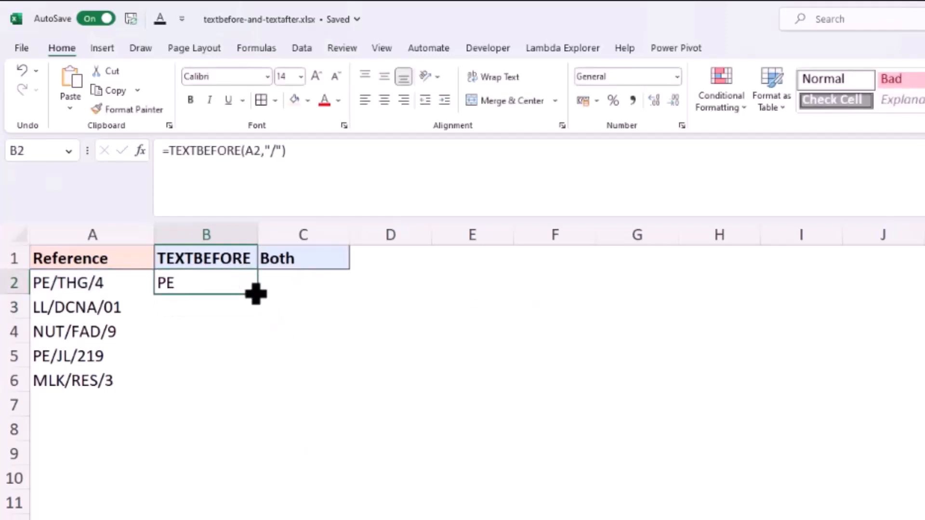
{"action": "double_click", "coordinate": [259, 294]}
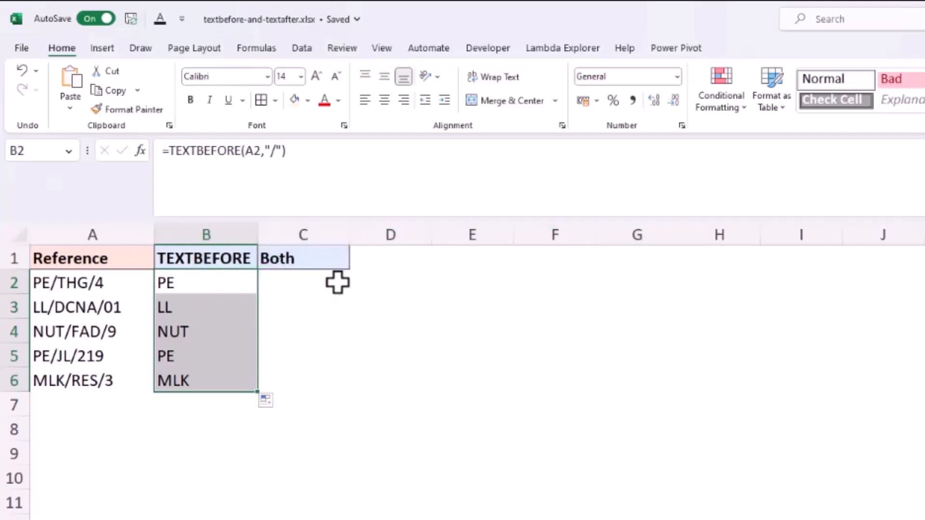
Step: Enter =TEXTAFTER(A2,"/") in cell C2 to extract the text following the first slash
{"action": "left_click", "coordinate": [325, 275]}
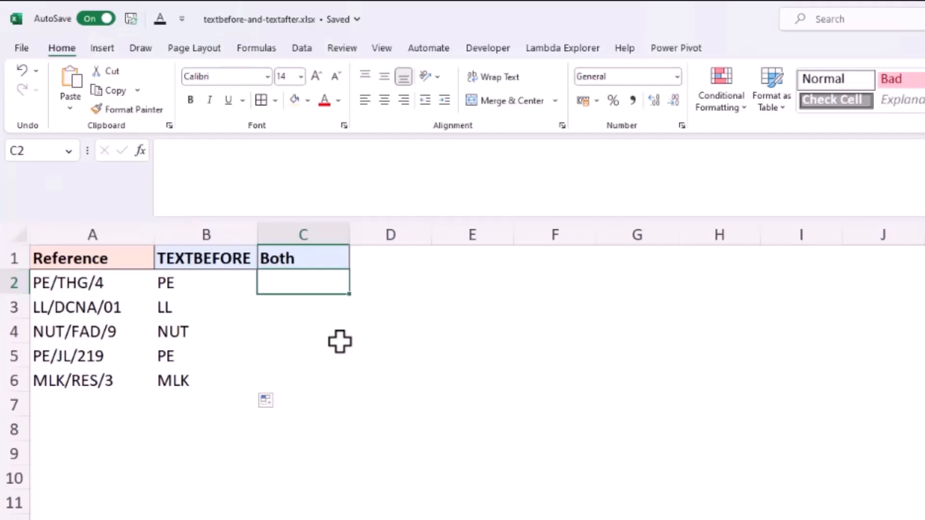
{"action": "type", "text": "=text"}
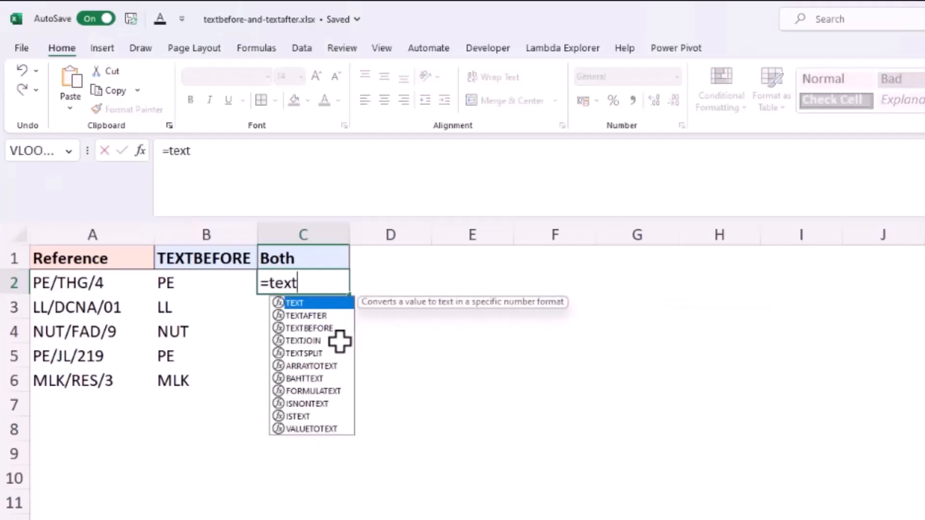
{"action": "key", "text": "Down"}
{"action": "key", "text": "Tab"}
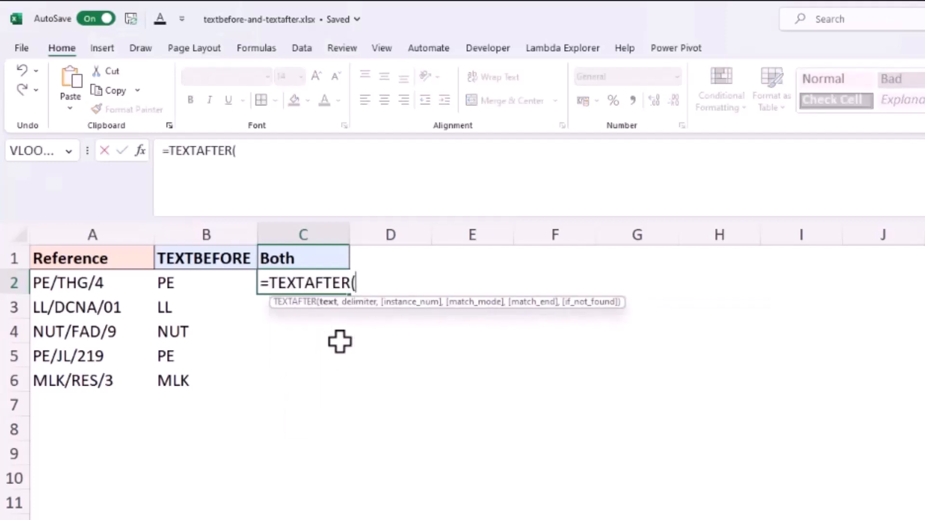
{"action": "left_click", "coordinate": [102, 283]}
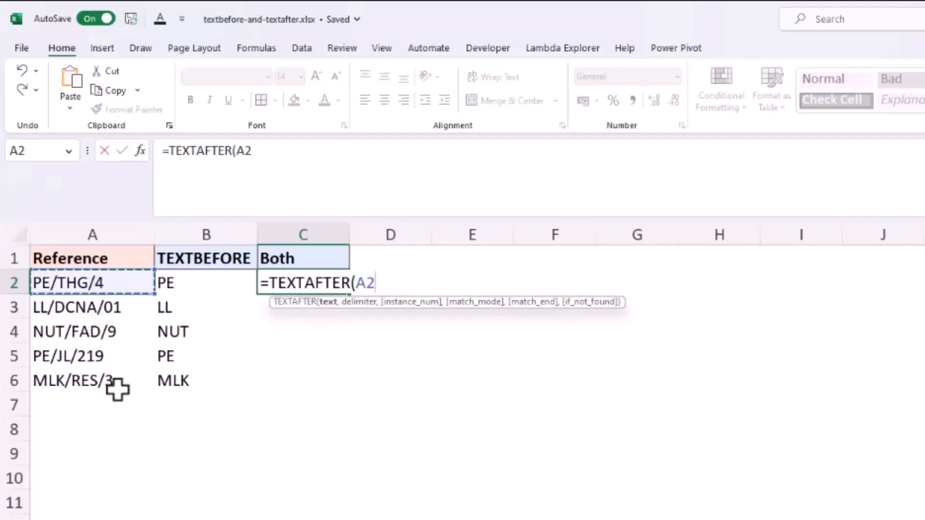
{"action": "type", "text": ",D22"}
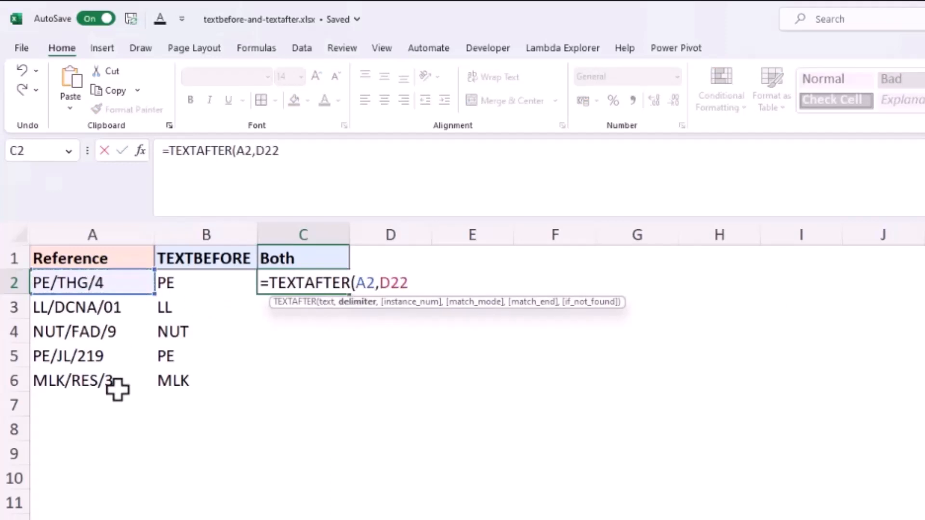
{"action": "key", "text": "BackSpace"}
{"action": "key", "text": "BackSpace"}
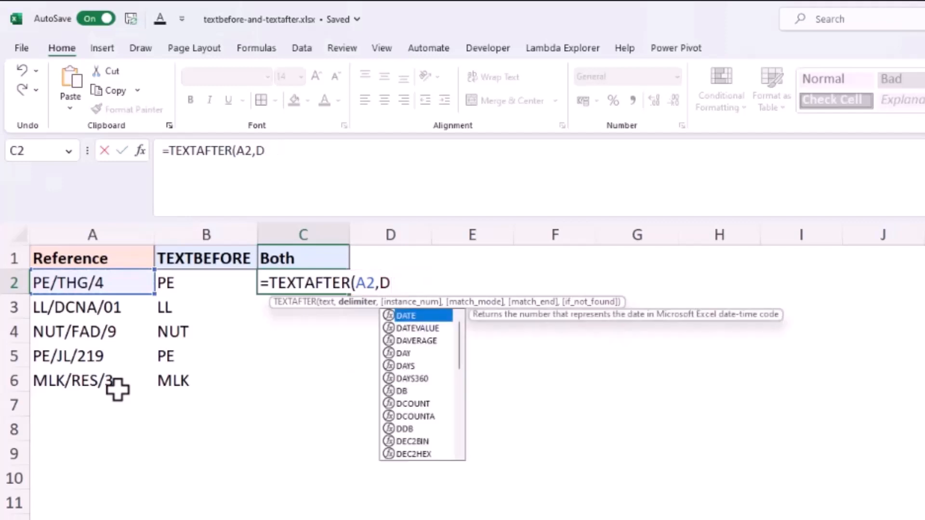
{"action": "key", "text": "BackSpace"}
{"action": "type", "text": "\"?"}
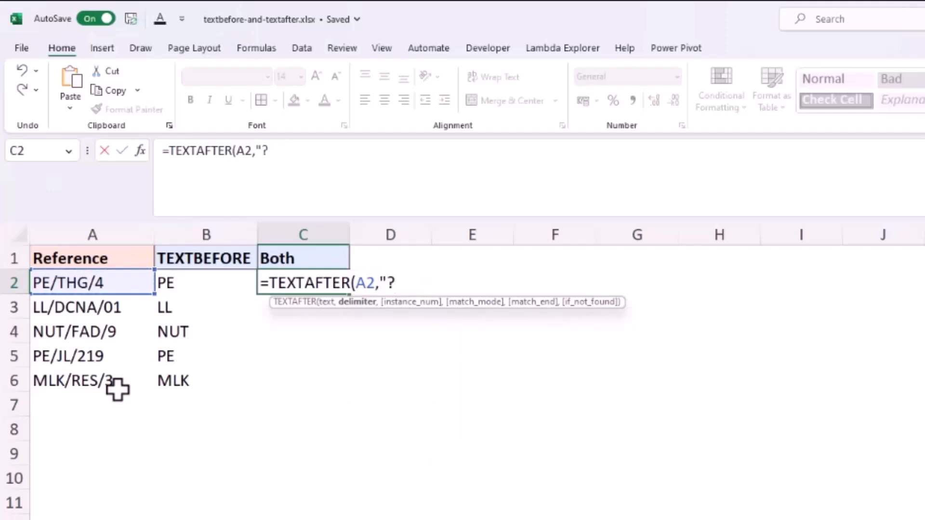
{"action": "key", "text": "BackSpace"}
{"action": "type", "text": "/"}
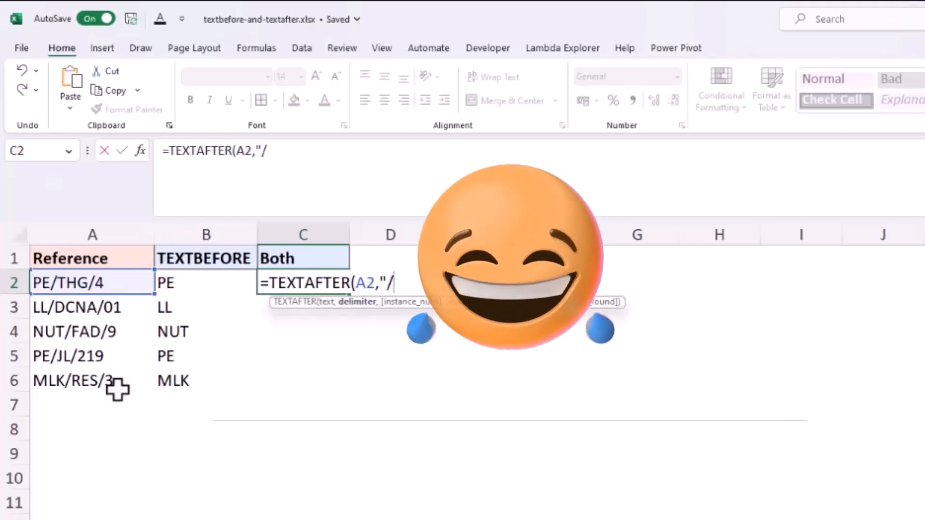
{"action": "type", "text": "\")"}
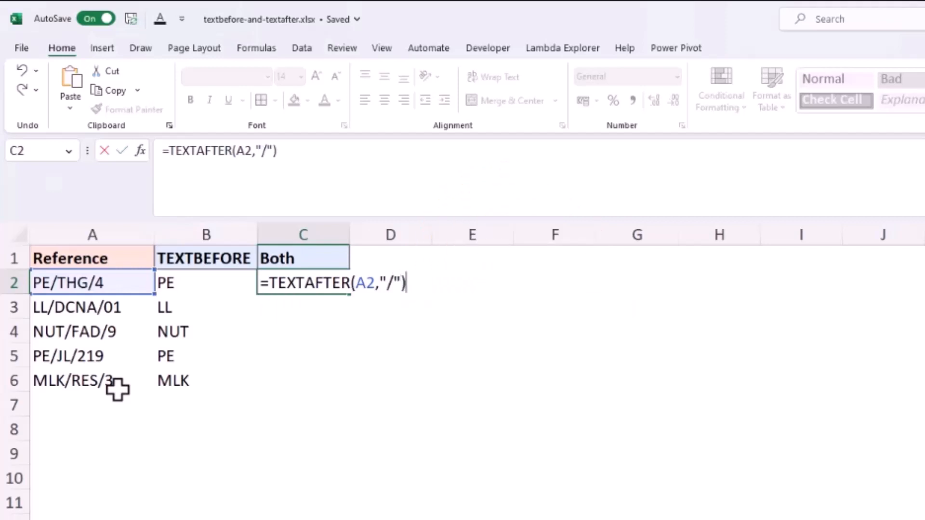
{"action": "key", "text": "Return"}
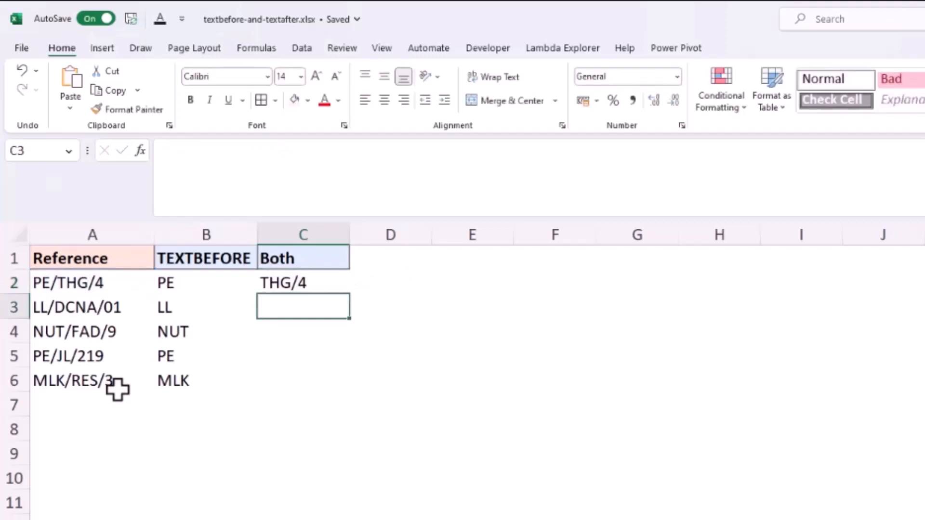
Step: Wrap the C2 formula in TEXTBEFORE with a "/" delimiter, giving =TEXTBEFORE(TEXTAFTER(A2,"/"),"/")
{"action": "double_click", "coordinate": [296, 287]}
{"action": "left_click", "coordinate": [269, 284]}
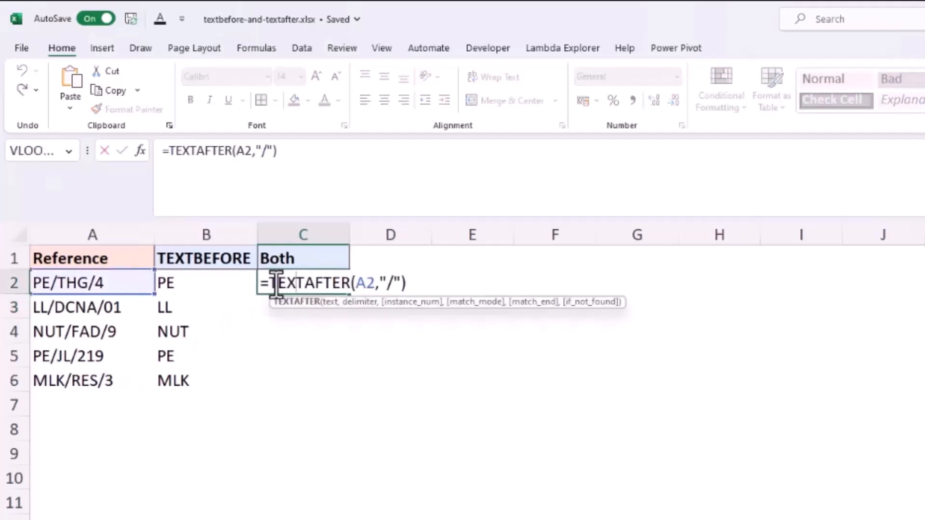
{"action": "type", "text": "texgtb"}
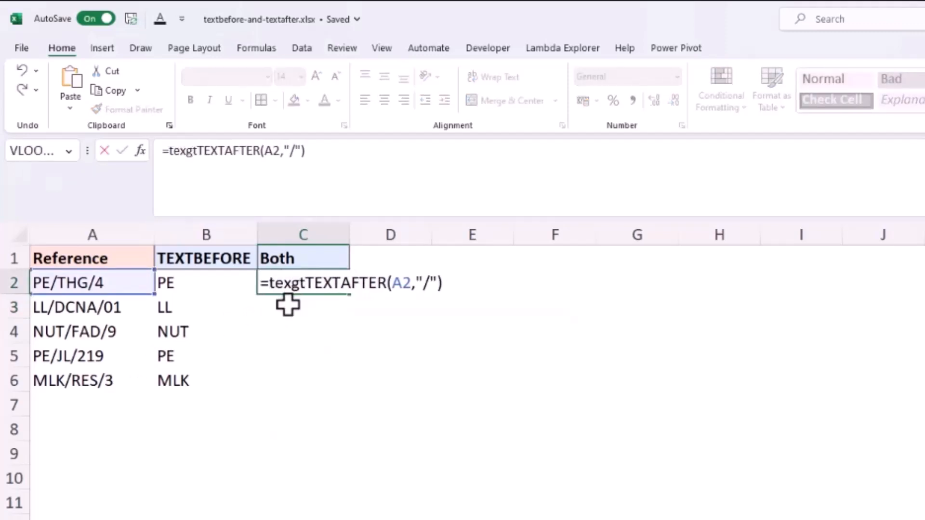
{"action": "key", "text": "BackSpace"}
{"action": "key", "text": "BackSpace"}
{"action": "key", "text": "BackSpace"}
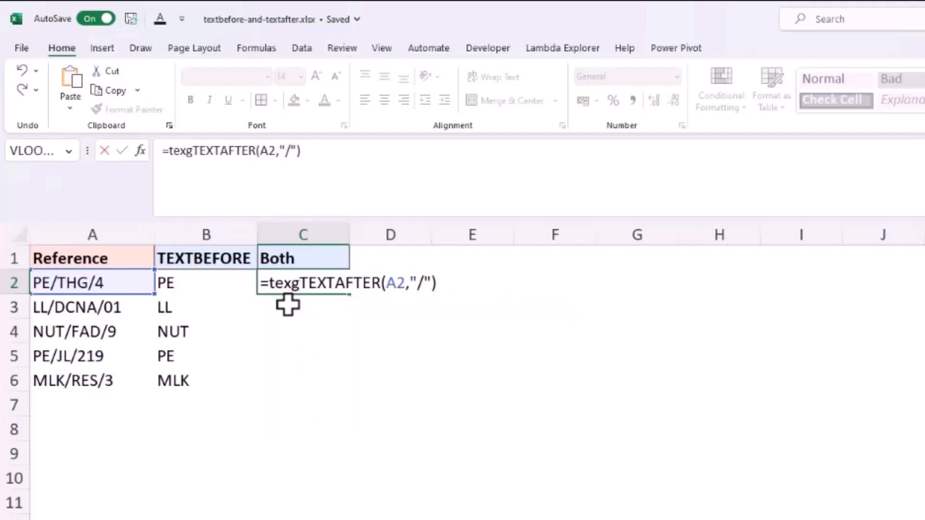
{"action": "type", "text": "tb"}
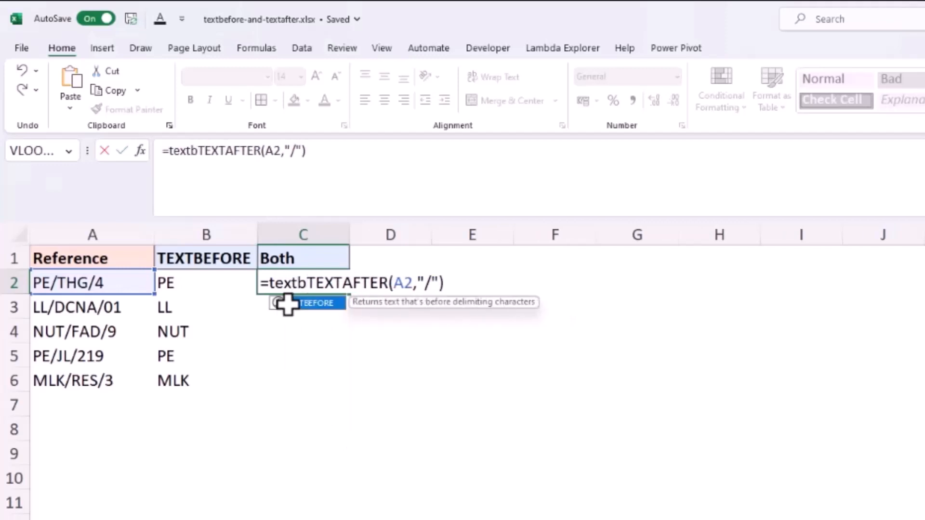
{"action": "key", "text": "Tab"}
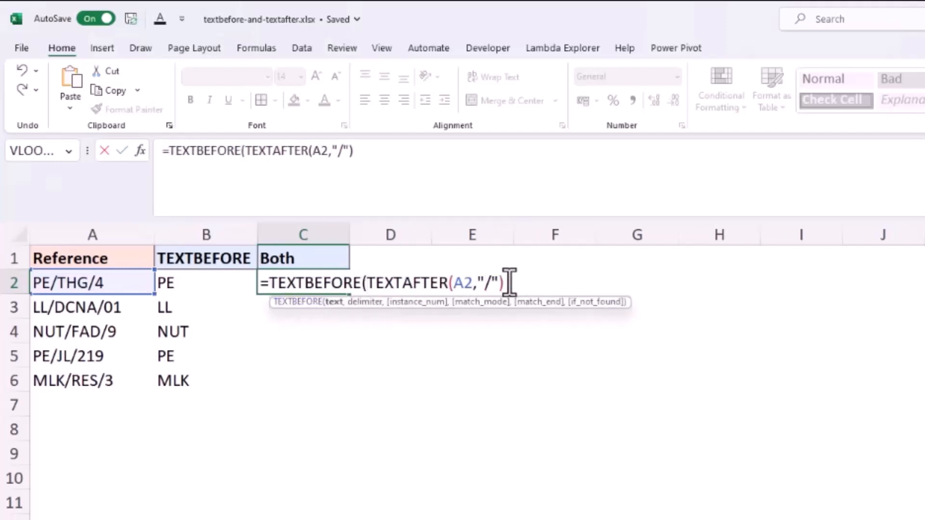
{"action": "type", "text": ","}
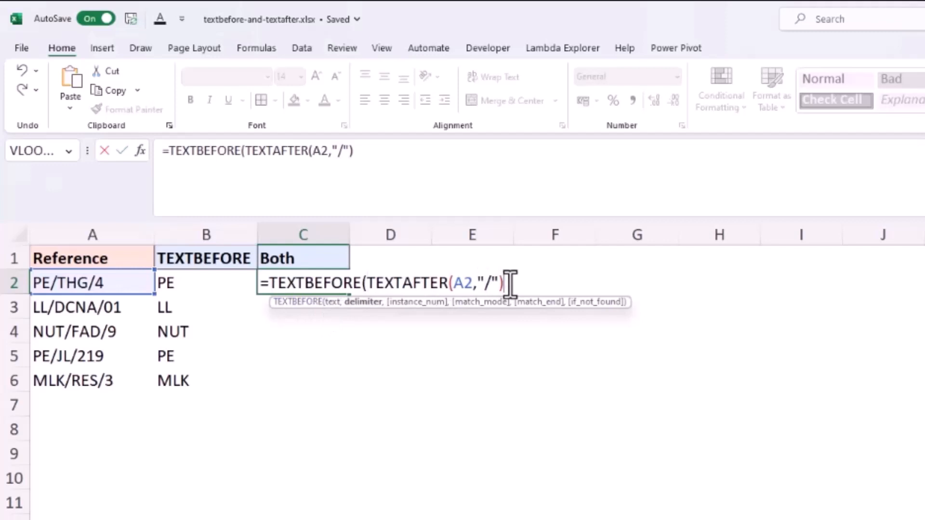
{"action": "type", "text": "\"/\")"}
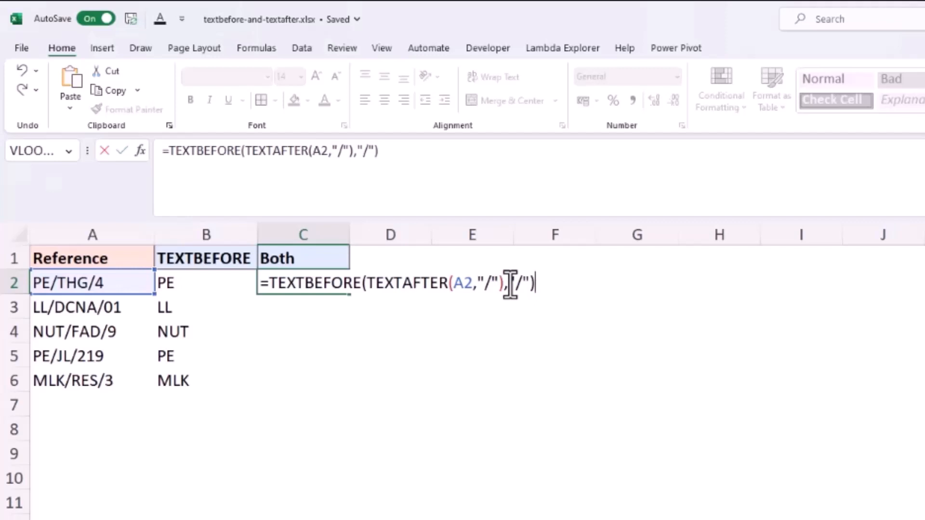
{"action": "key", "text": "Return"}
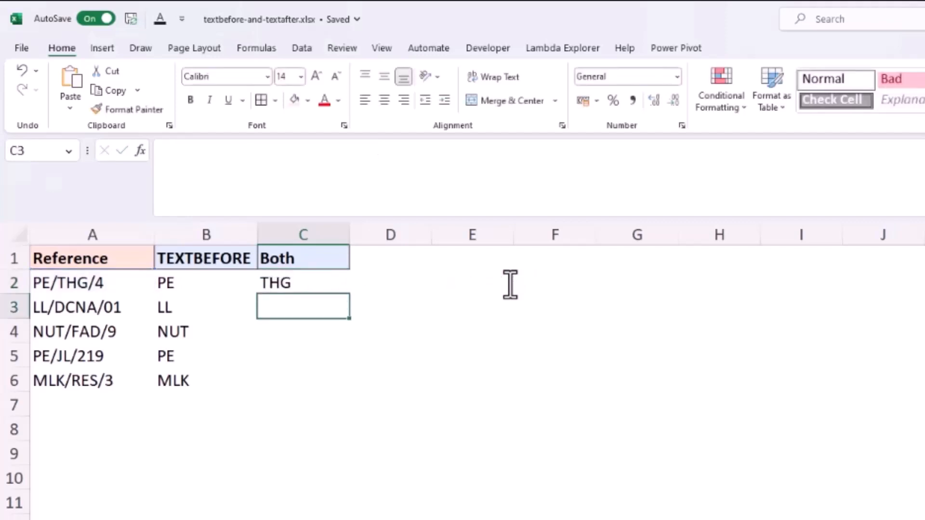
Step: Fill the nested formula from C2 down through C6 in the Both column
{"action": "left_click", "coordinate": [341, 282]}
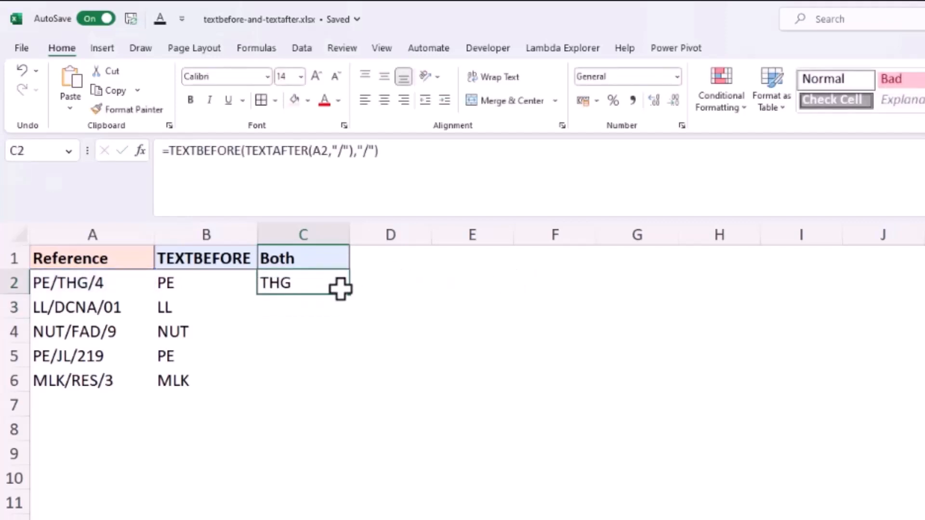
{"action": "double_click", "coordinate": [352, 296]}
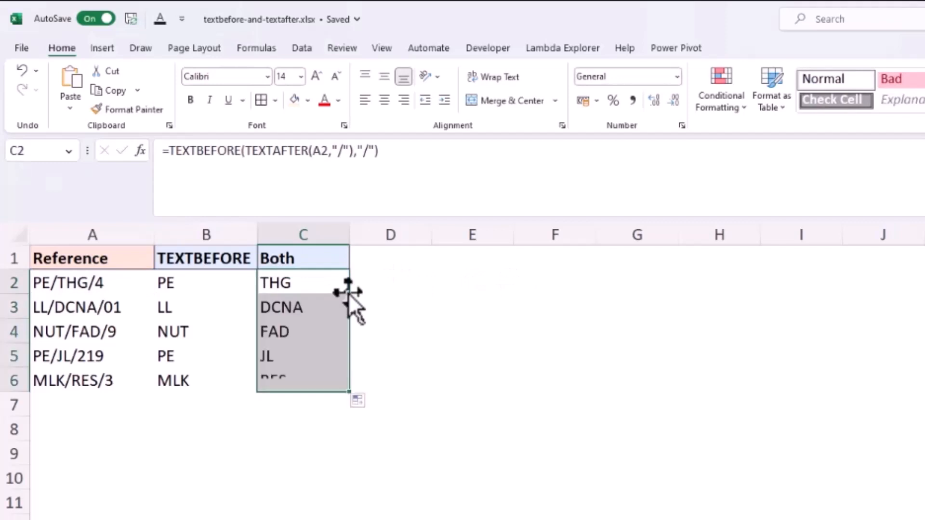
{"action": "left_click", "coordinate": [382, 311]}
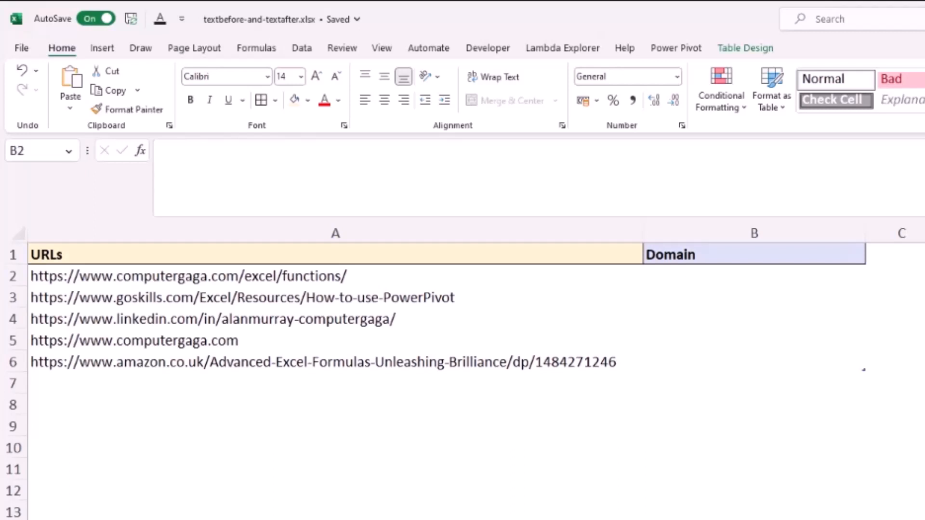
{"action": "left_click", "coordinate": [780, 274]}
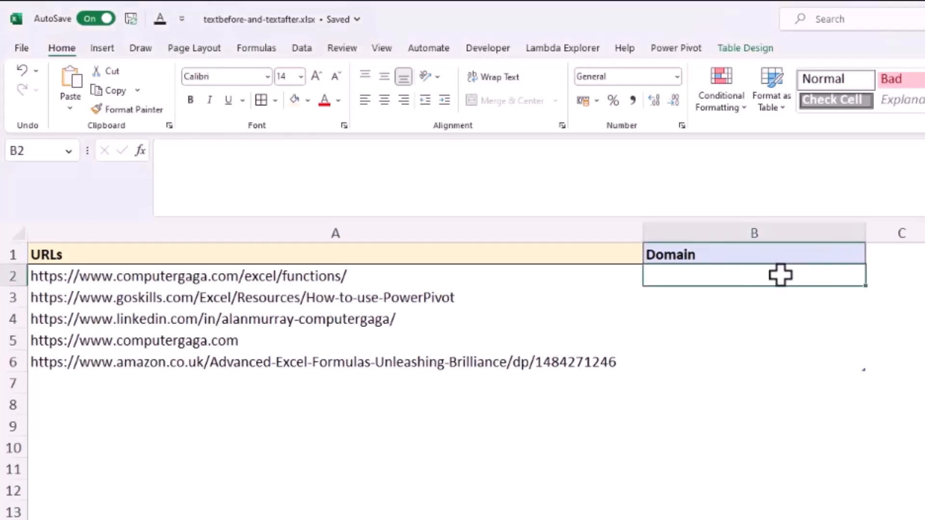
{"action": "type", "text": "=textbe"}
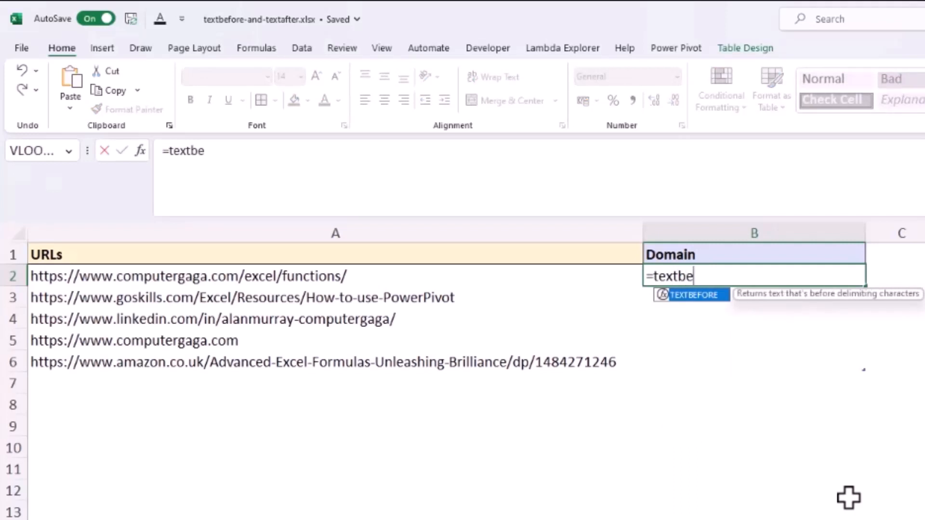
{"action": "key", "text": "Tab"}
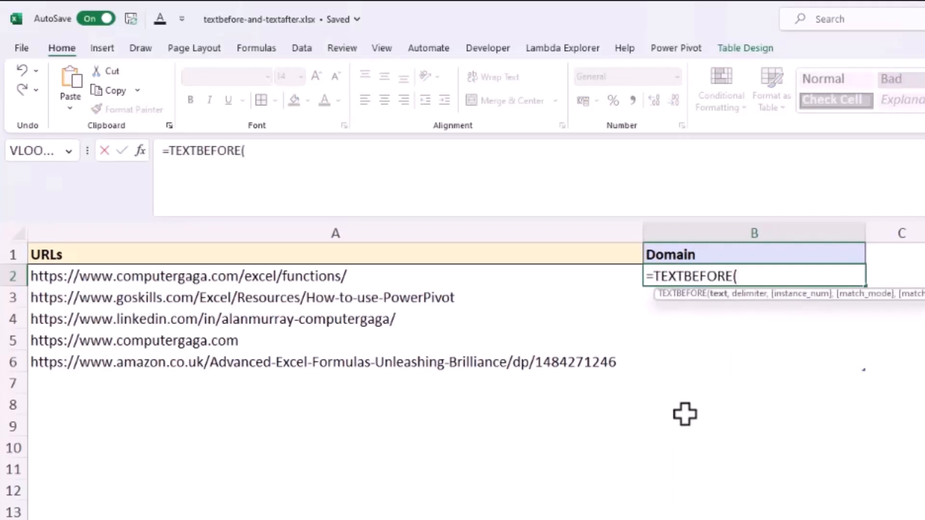
{"action": "left_click", "coordinate": [321, 280]}
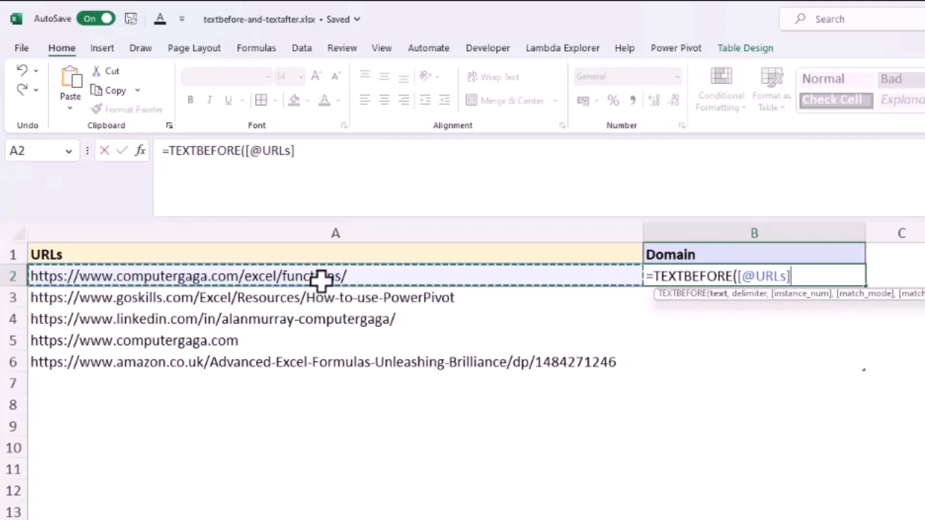
{"action": "type", "text": ",\"/\""}
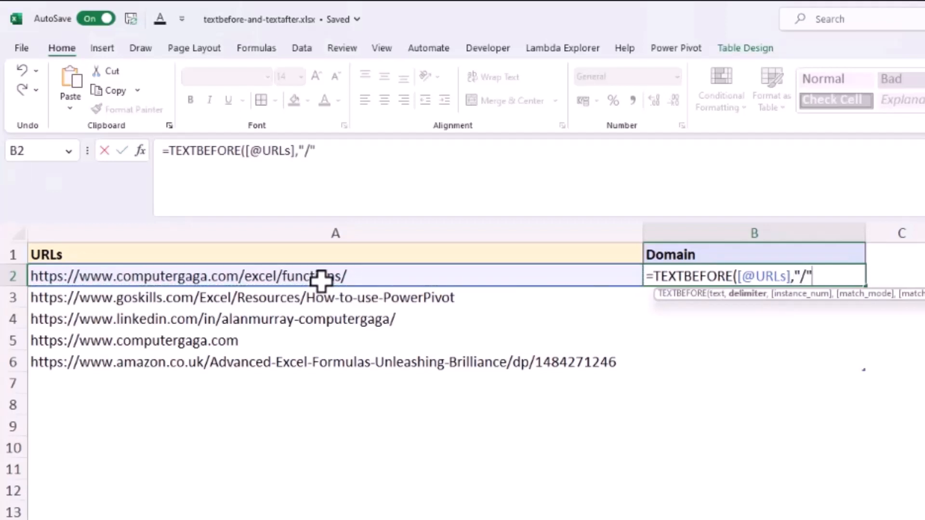
{"action": "type", "text": ","}
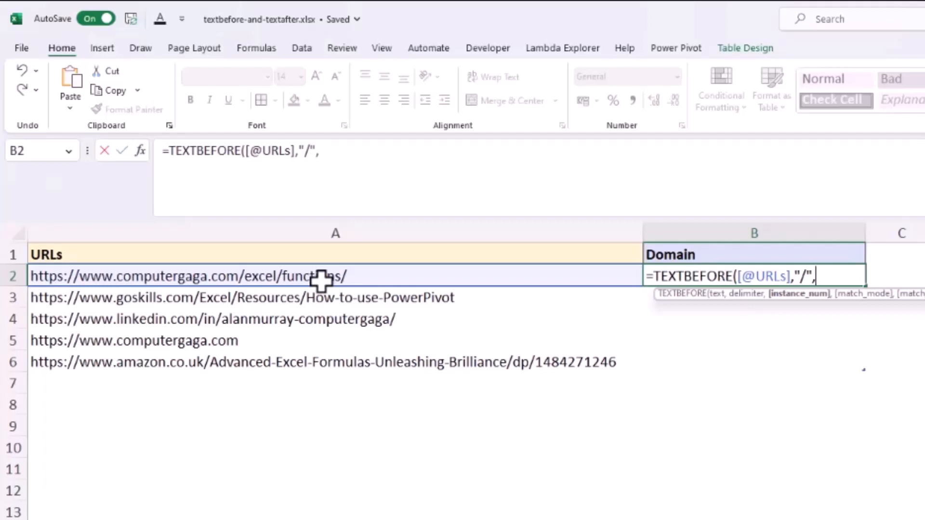
{"action": "type", "text": "3"}
{"action": "type", "text": ")"}
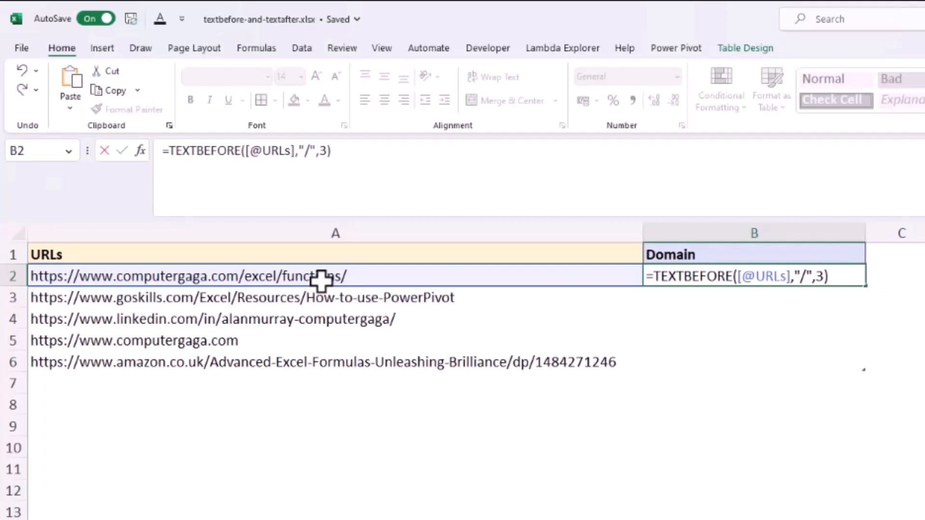
{"action": "key", "text": "Return"}
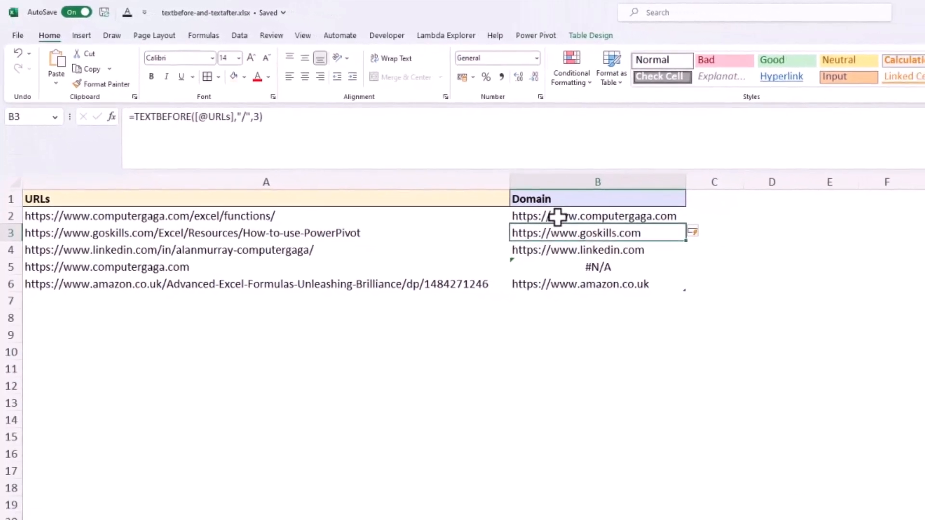
{"action": "double_click", "coordinate": [579, 227]}
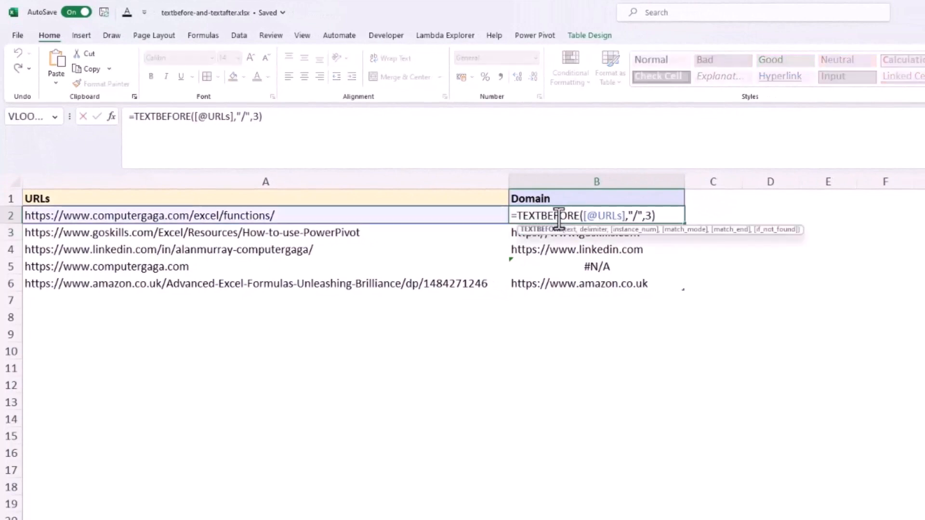
{"action": "left_click", "coordinate": [653, 215]}
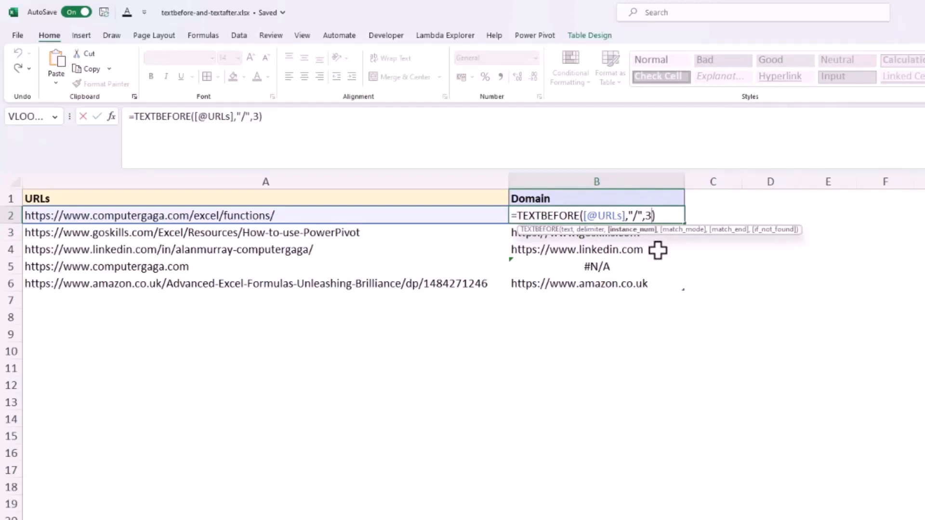
{"action": "type", "text": ","}
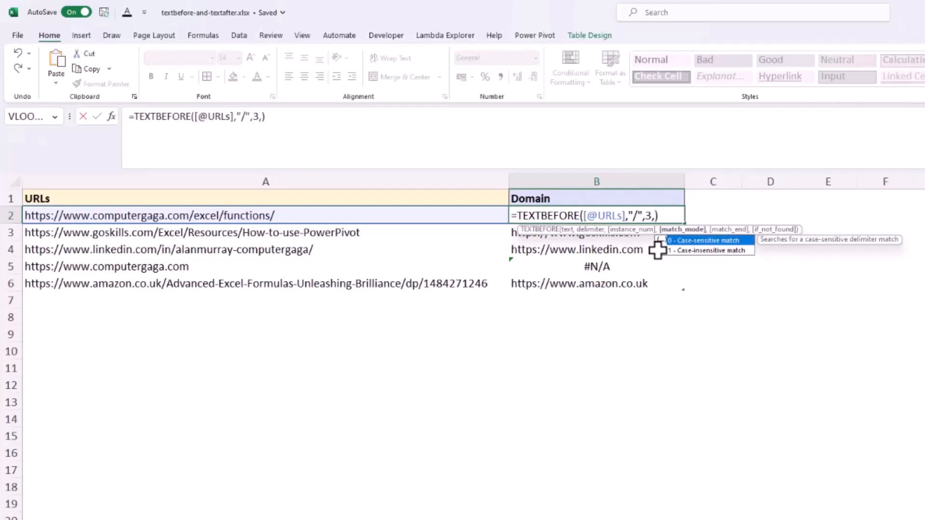
{"action": "type", "text": ","}
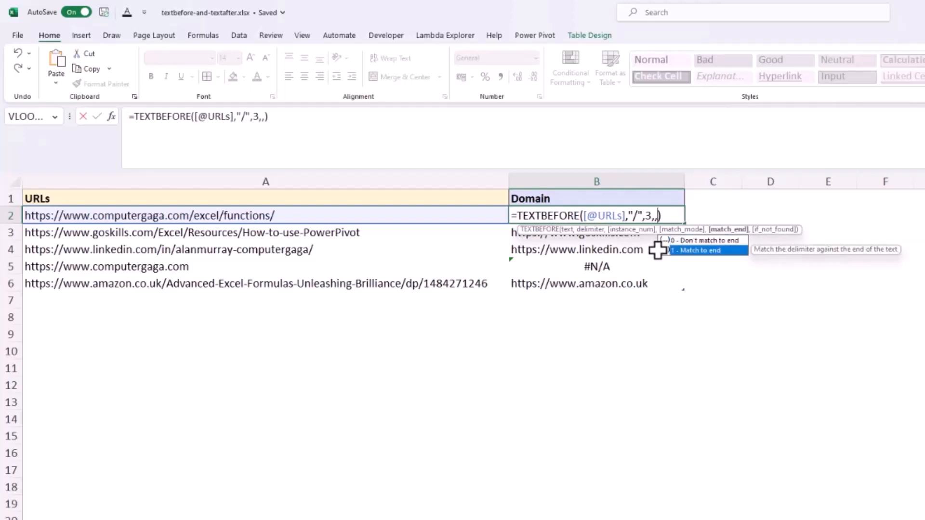
{"action": "type", "text": "1"}
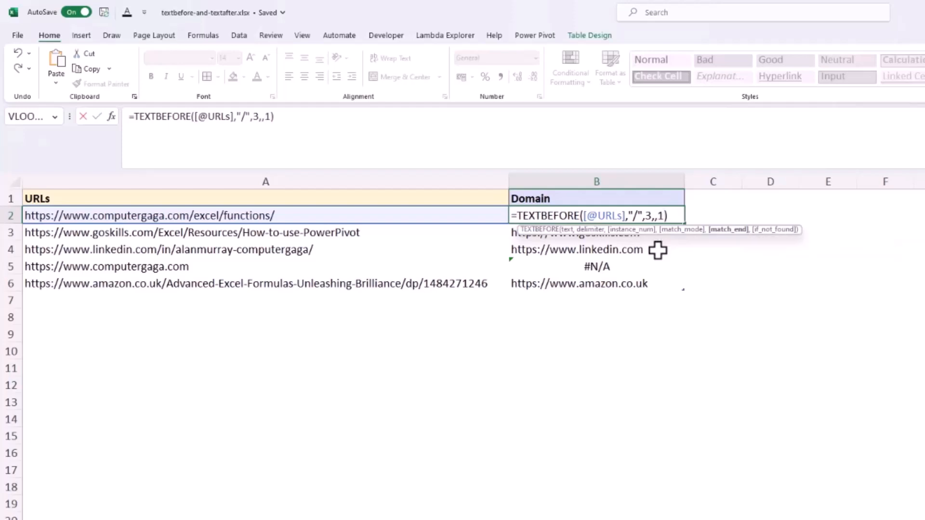
{"action": "key", "text": "Return"}
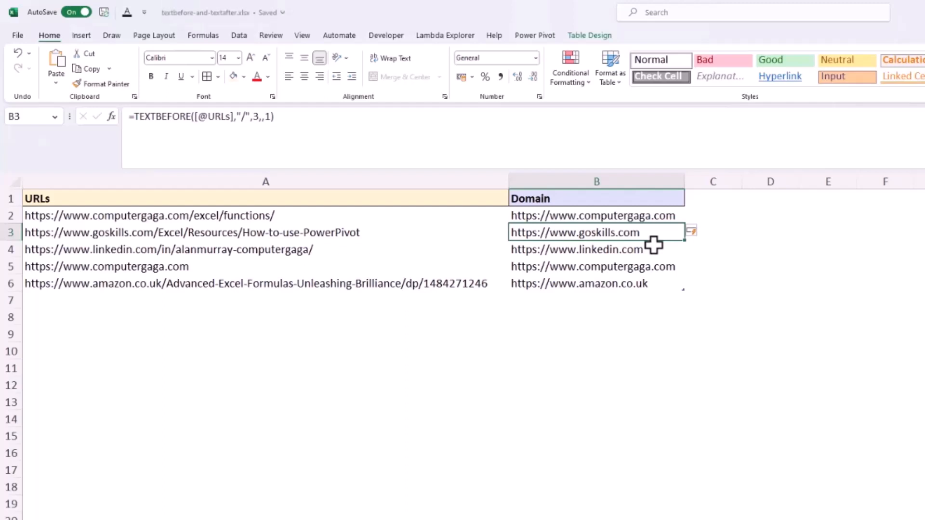
Step: Clear the match_end value in the B2 formula and supply "" as the if_not_found argument instead
{"action": "double_click", "coordinate": [647, 216]}
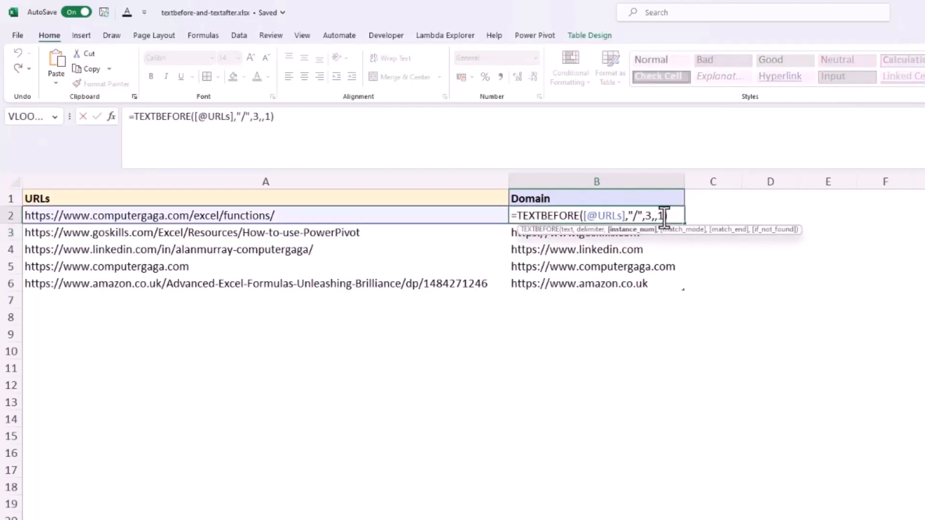
{"action": "left_click", "coordinate": [664, 215]}
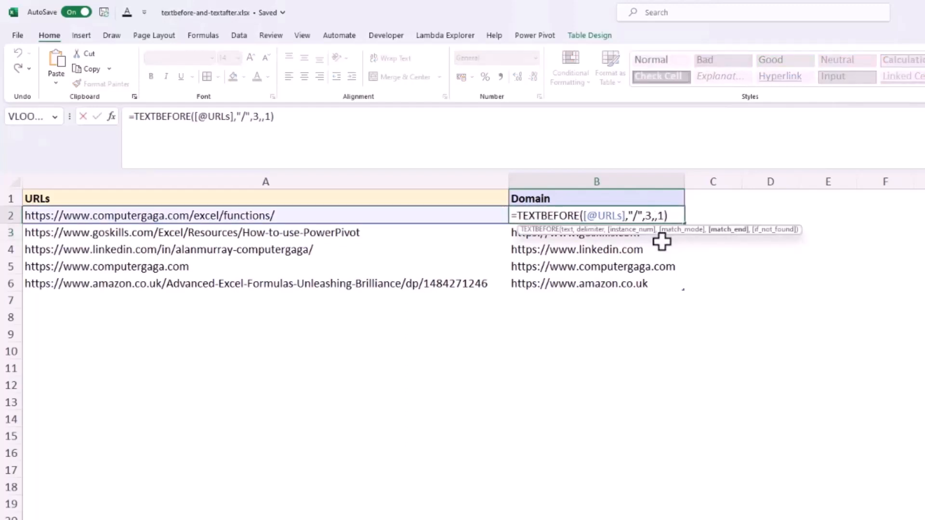
{"action": "key", "text": "BackSpace"}
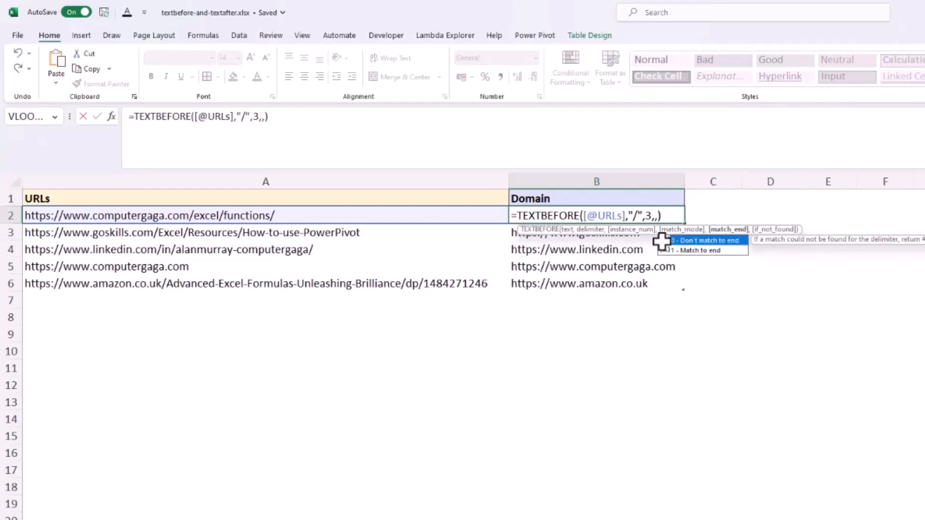
{"action": "type", "text": ","}
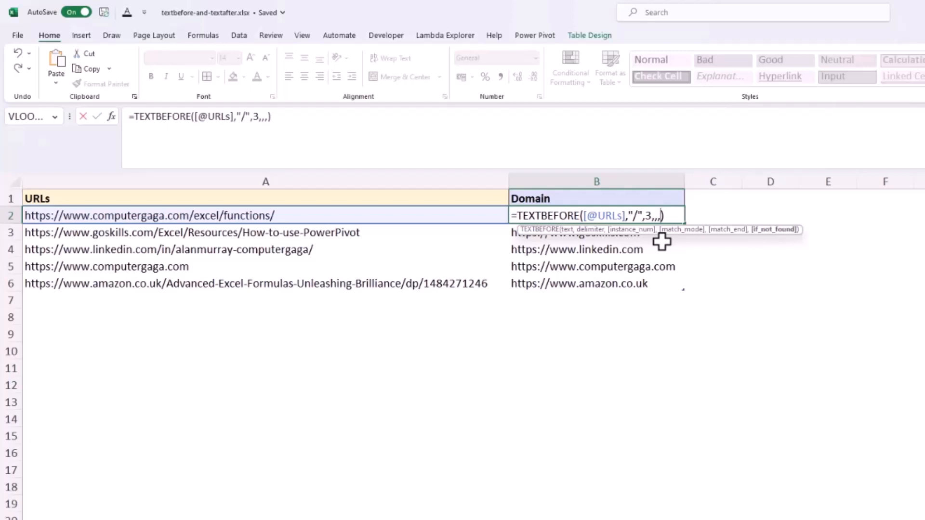
{"action": "type", "text": "\"\""}
{"action": "key", "text": "Return"}
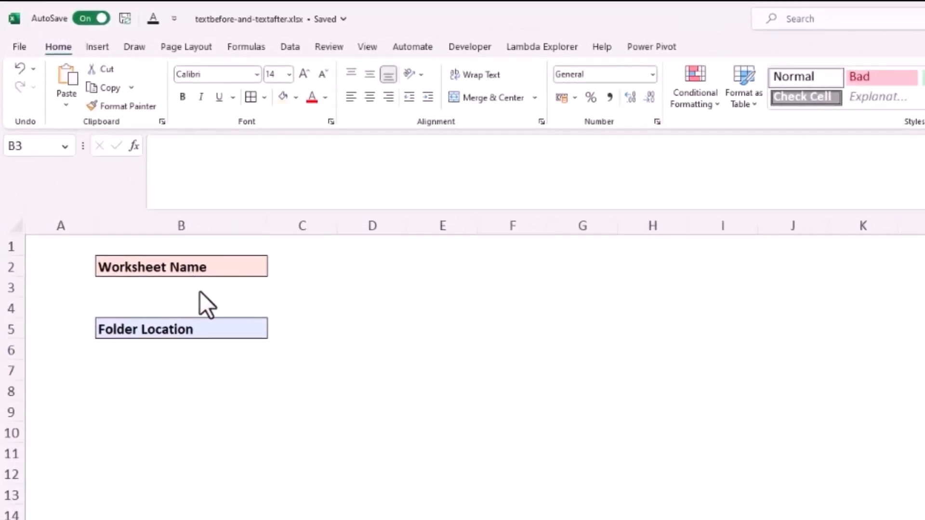
Step: Enter =CELL("filename") in cell B3 under Worksheet Name on the sheet with the Worksheet Name and Folder Location headings
{"action": "left_click", "coordinate": [202, 290]}
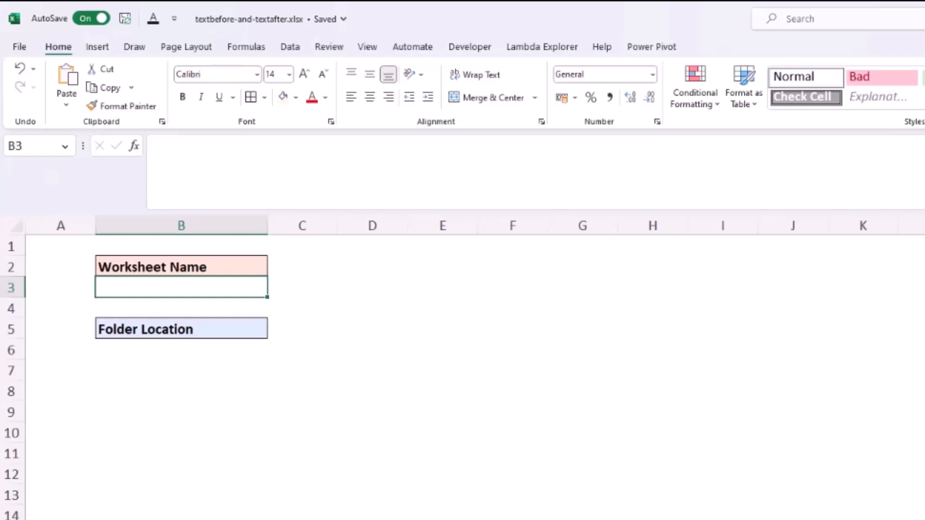
{"action": "type", "text": "=ce"}
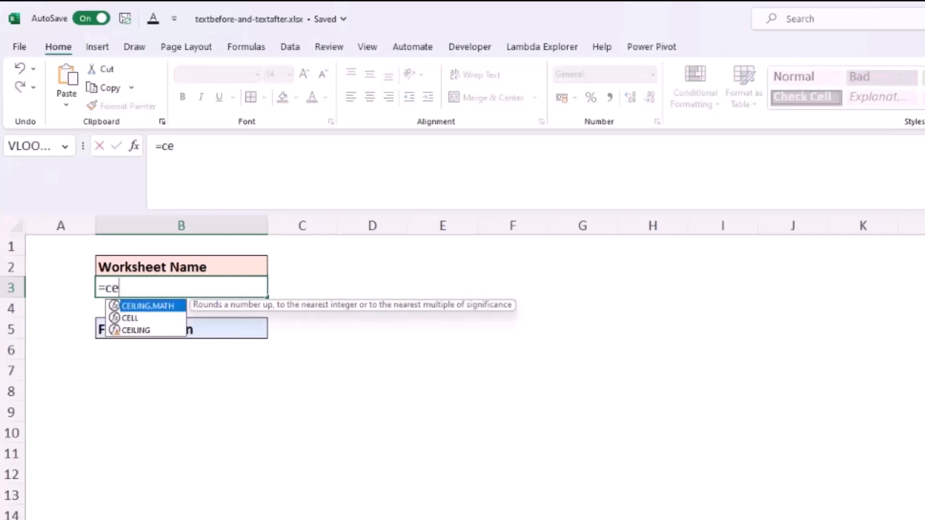
{"action": "key", "text": "Down"}
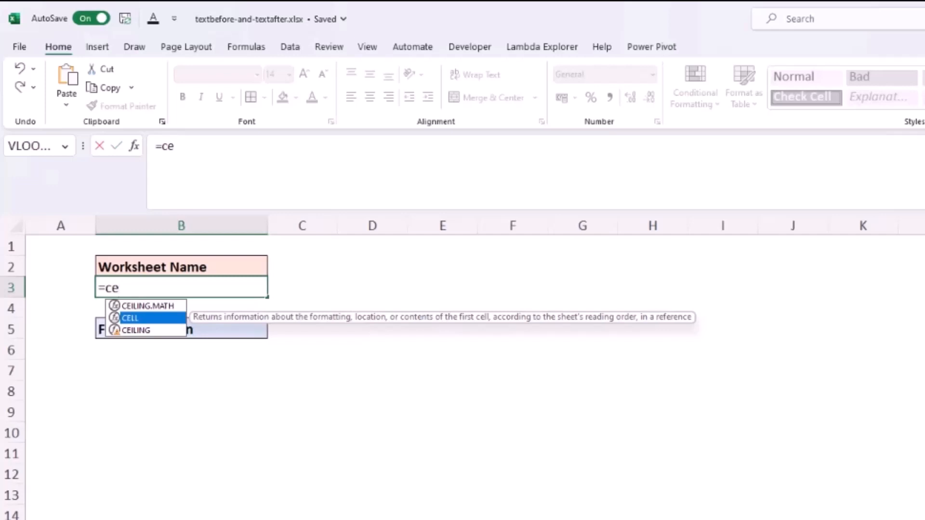
{"action": "key", "text": "Tab"}
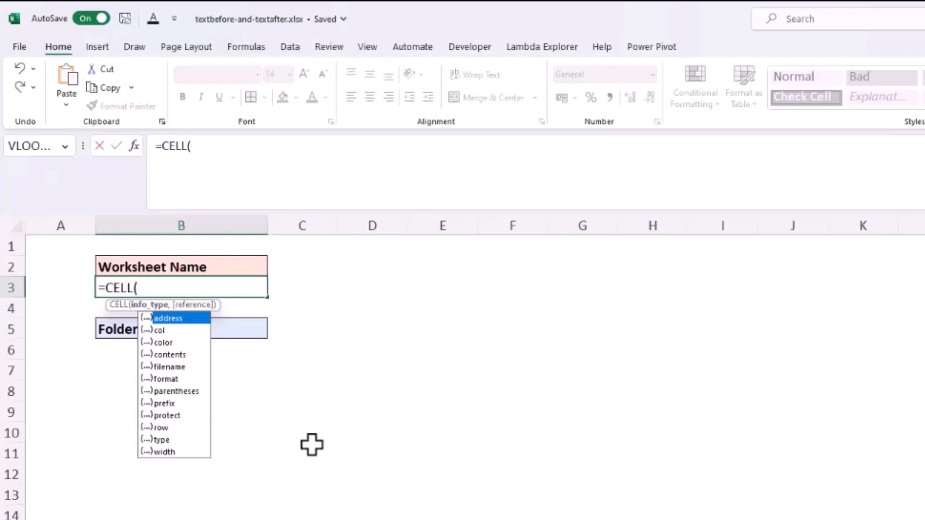
{"action": "double_click", "coordinate": [184, 367]}
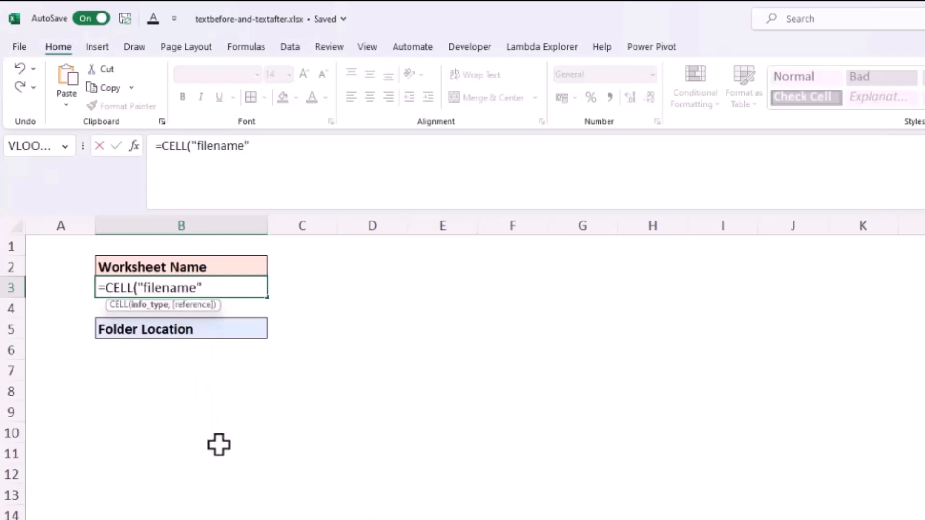
{"action": "type", "text": ")"}
{"action": "key", "text": "Return"}
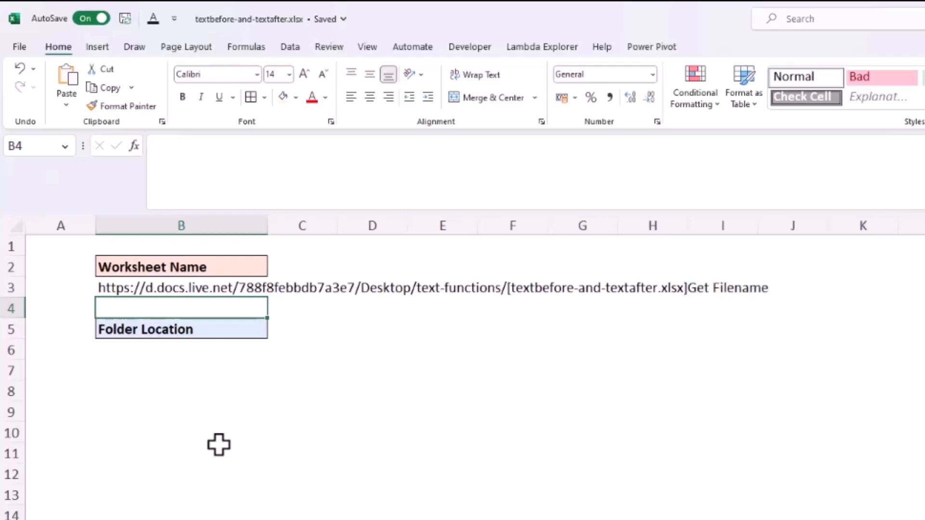
Step: Wrap the B3 formula in TEXTAFTER with a "]" delimiter, giving =TEXTAFTER(CELL("filename"),"]")
{"action": "left_click", "coordinate": [236, 289]}
{"action": "double_click", "coordinate": [251, 287]}
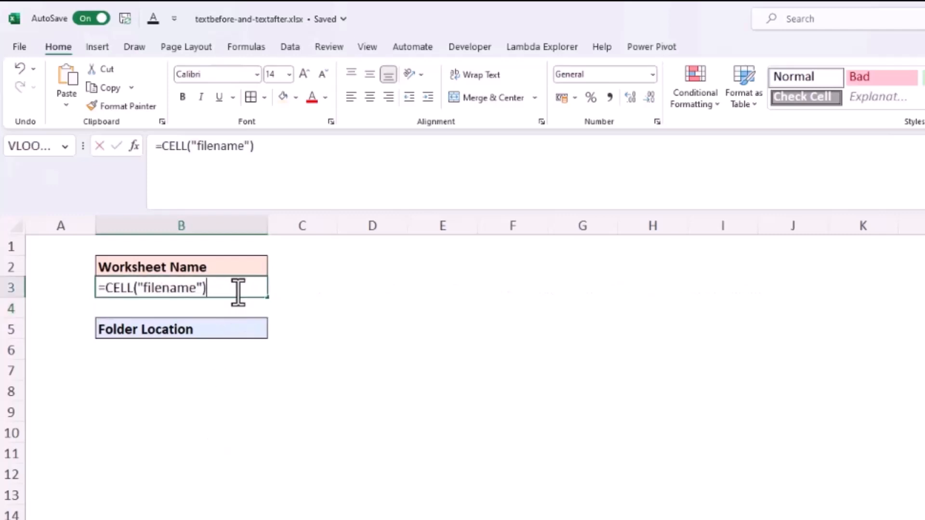
{"action": "left_click", "coordinate": [107, 290]}
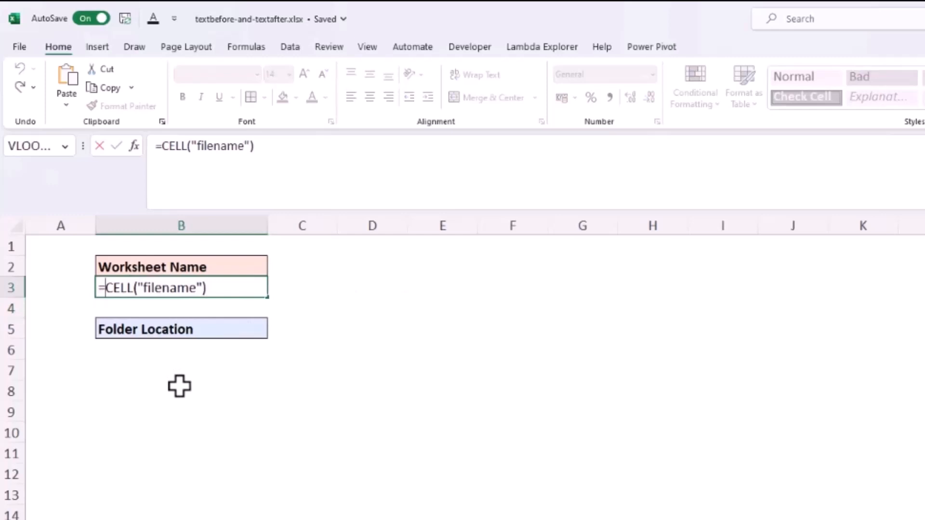
{"action": "type", "text": "te"}
{"action": "key", "text": "Down"}
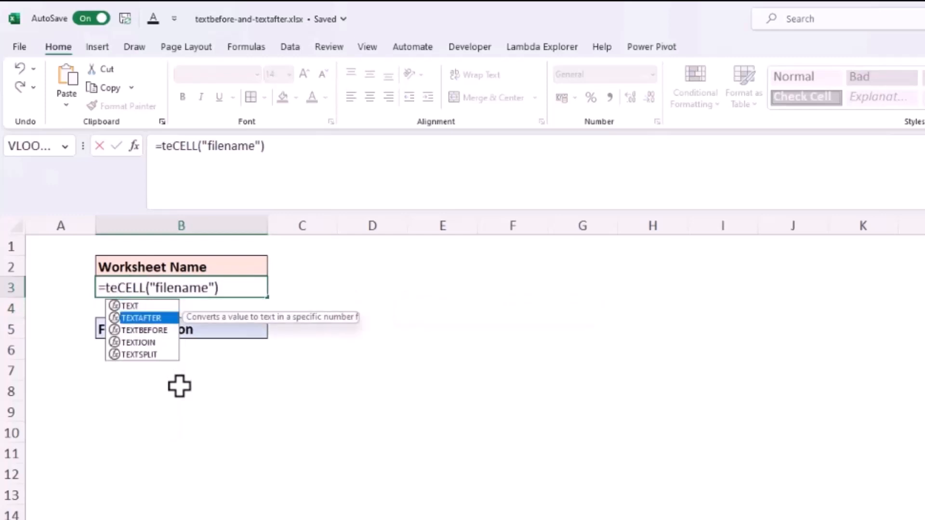
{"action": "key", "text": "Down"}
{"action": "key", "text": "Up"}
{"action": "key", "text": "Tab"}
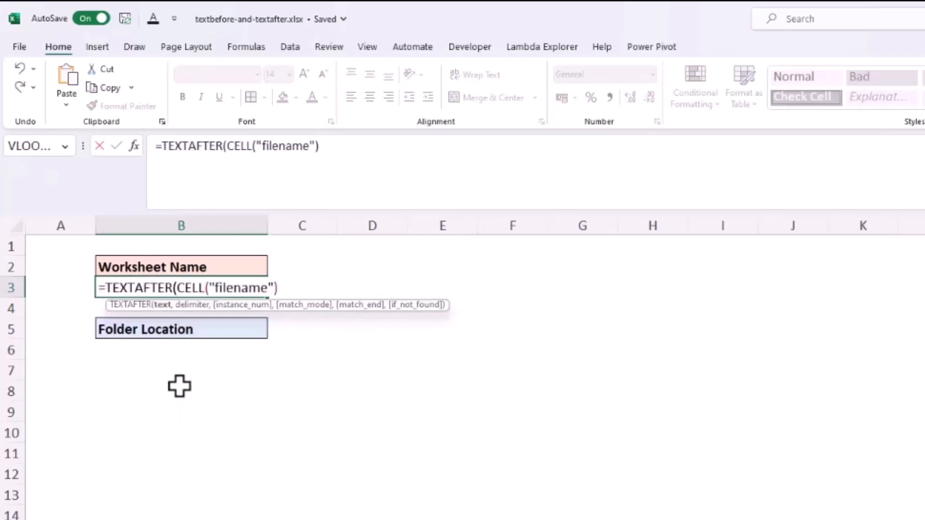
{"action": "left_click", "coordinate": [310, 283]}
{"action": "type", "text": ",\"]\""}
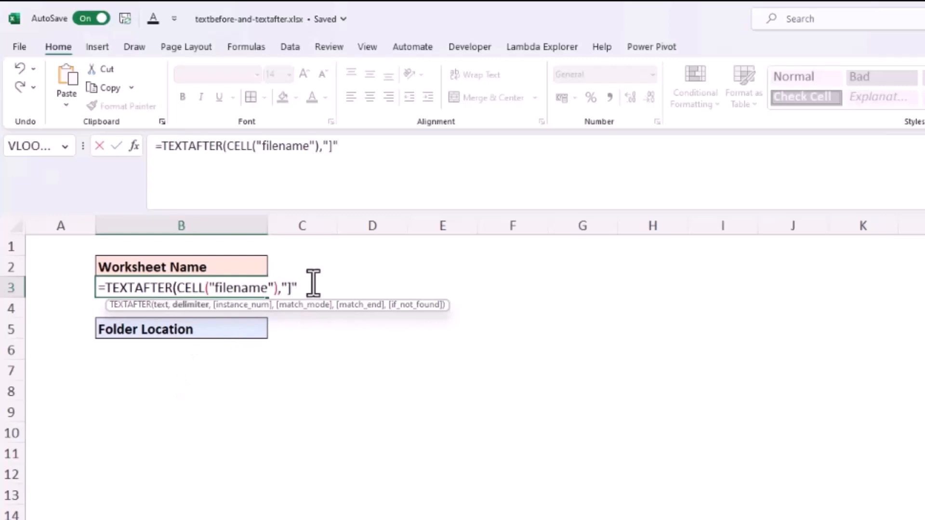
{"action": "type", "text": ")"}
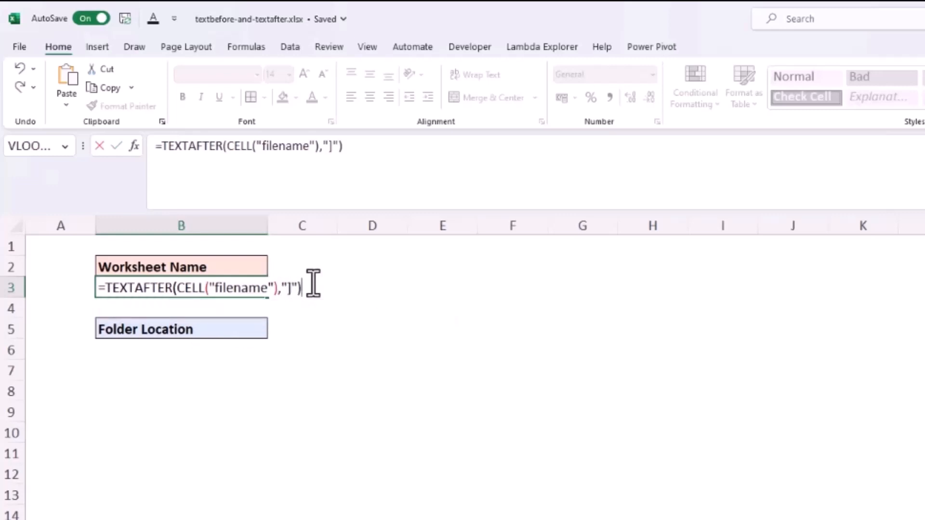
{"action": "key", "text": "Return"}
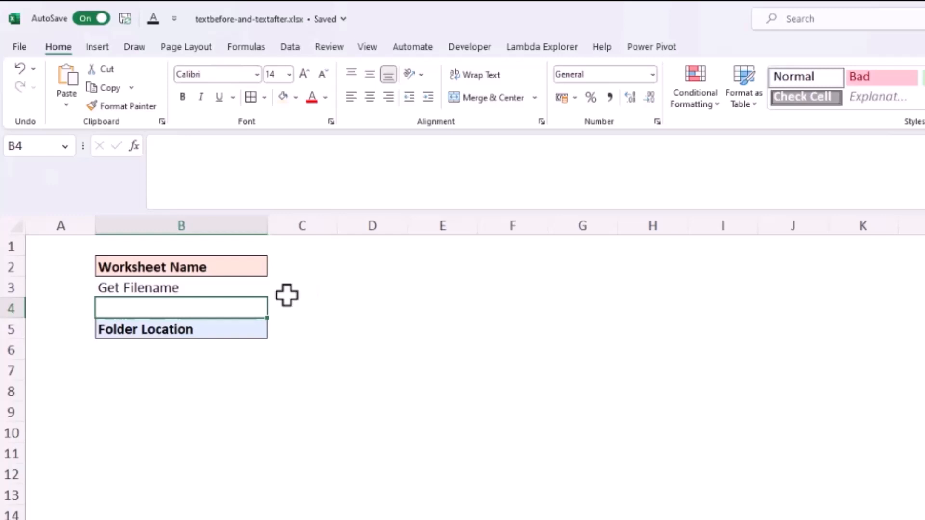
Step: Enter =CELL("filename") in cell B6 under the Folder Location heading
{"action": "left_click", "coordinate": [255, 350]}
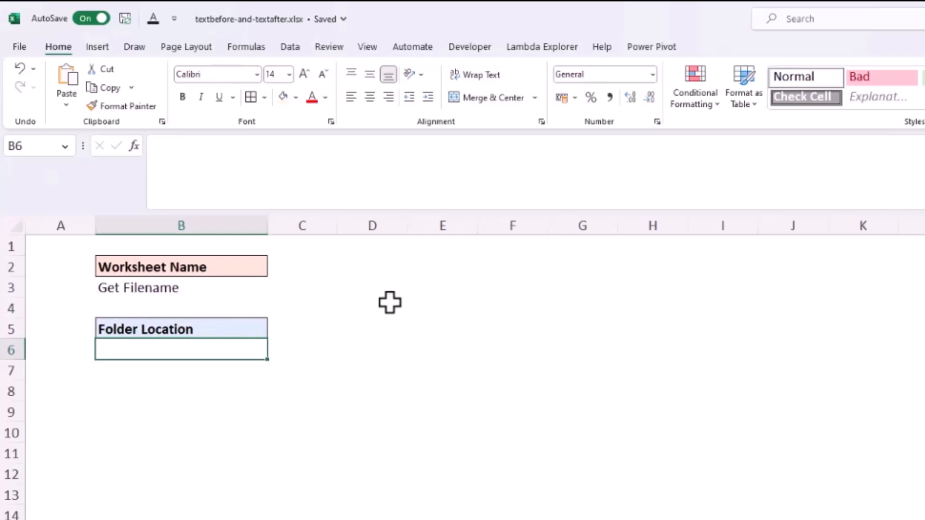
{"action": "type", "text": "=cell"}
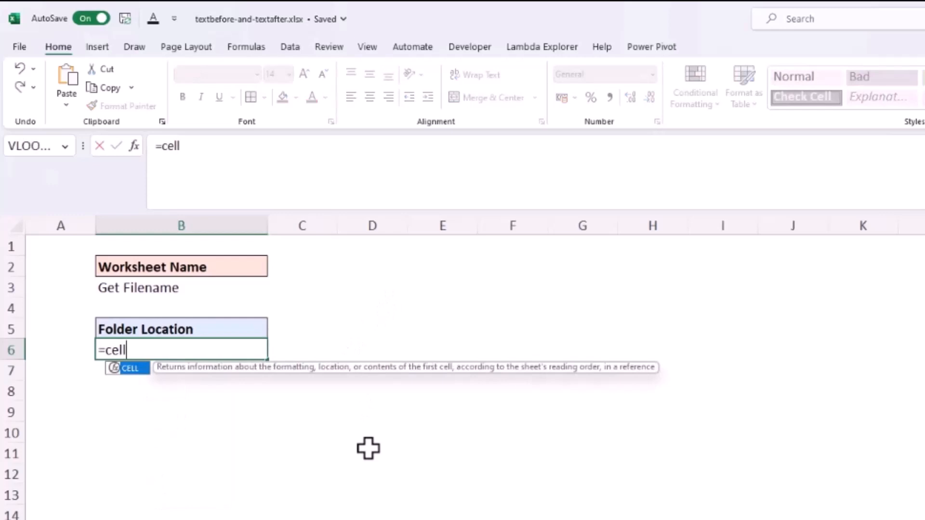
{"action": "key", "text": "Tab"}
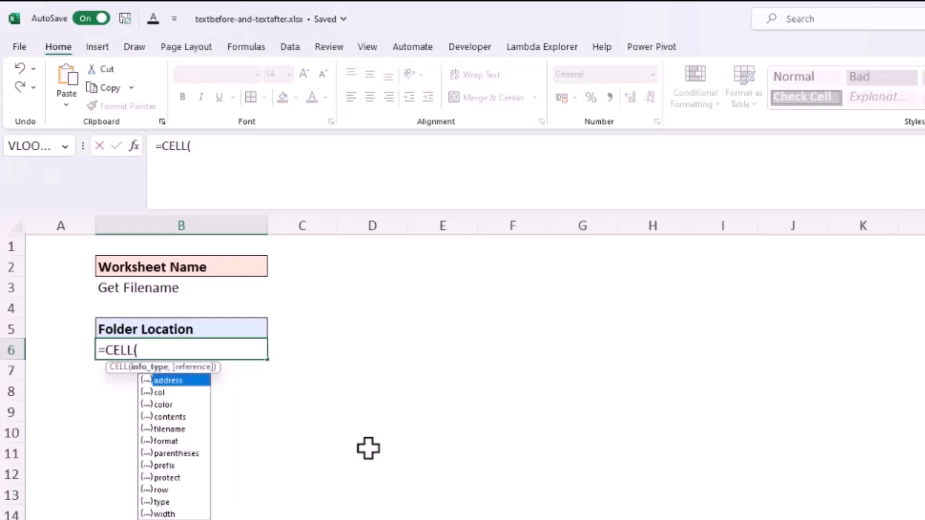
{"action": "key", "text": "Down"}
{"action": "key", "text": "Down"}
{"action": "key", "text": "Down"}
{"action": "key", "text": "Down"}
{"action": "key", "text": "Tab"}
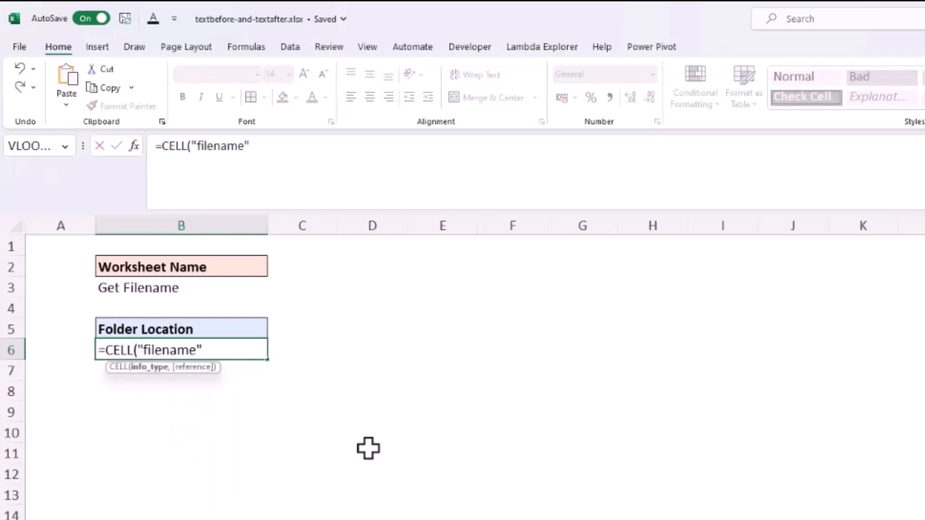
{"action": "type", "text": ")"}
{"action": "key", "text": "Return"}
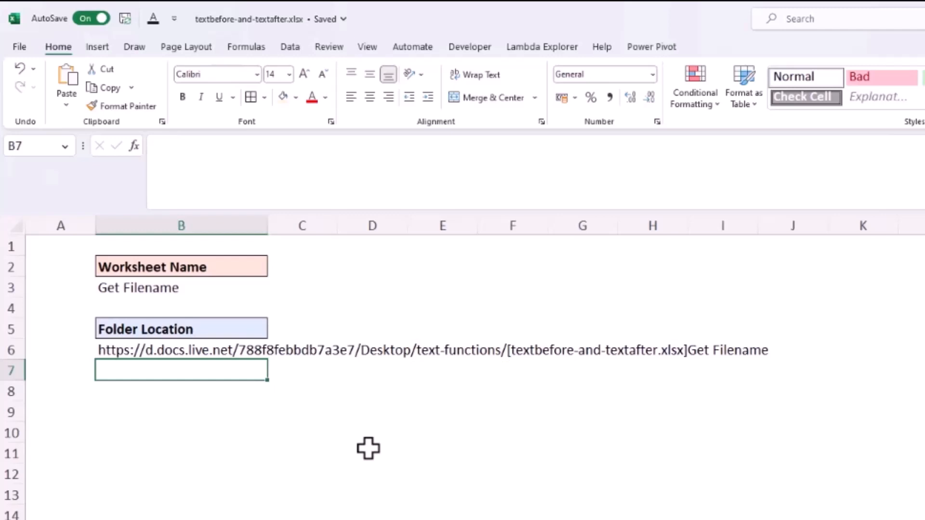
Step: Wrap the B6 formula in TEXTAFTER with a "/" delimiter and instance number -2, giving =TEXTAFTER(CELL("filename"),"/",-2)
{"action": "left_click", "coordinate": [248, 351]}
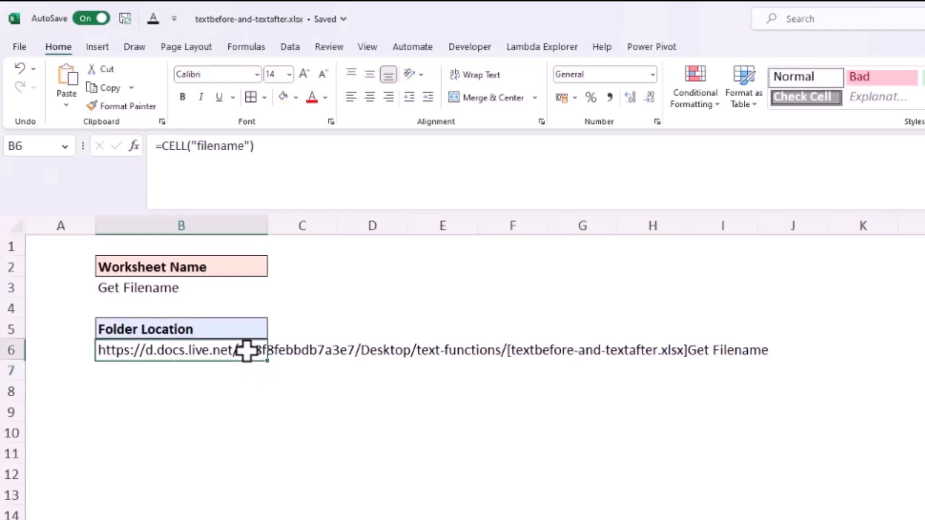
{"action": "left_click", "coordinate": [158, 146]}
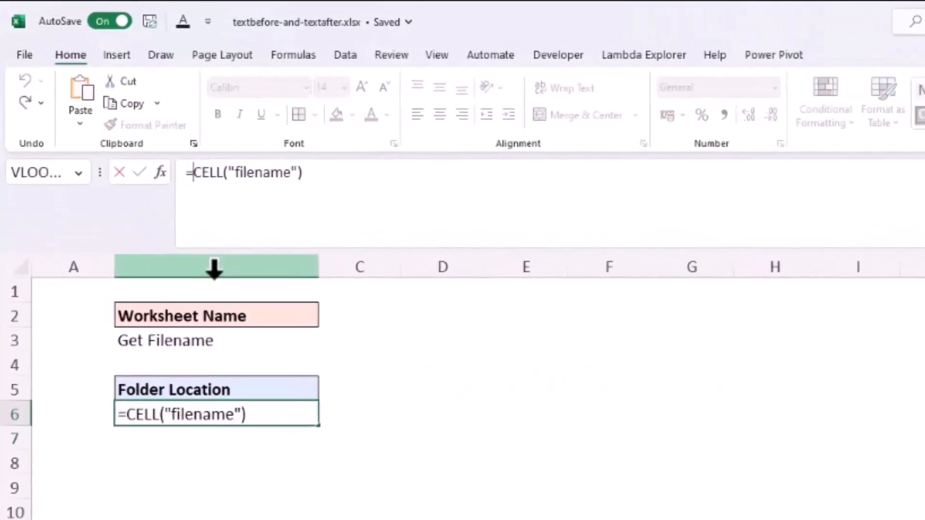
{"action": "type", "text": "text"}
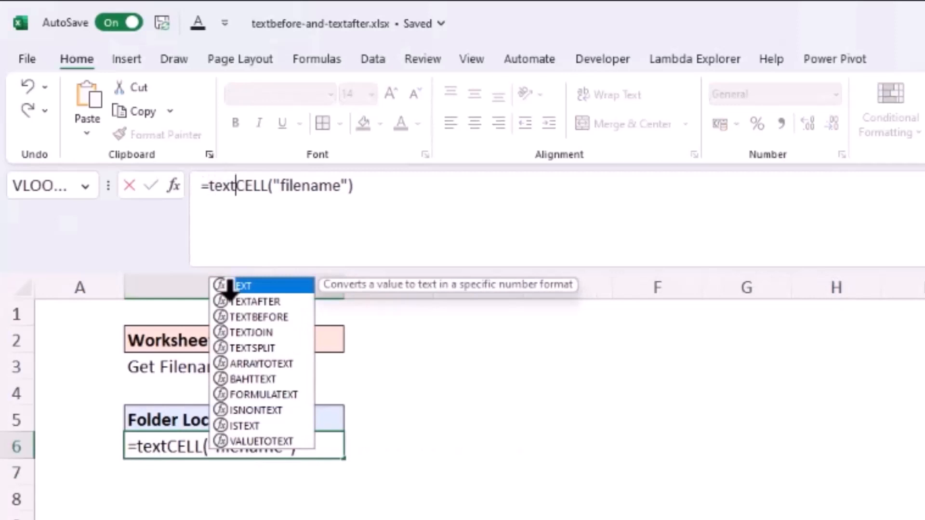
{"action": "key", "text": "Down"}
{"action": "key", "text": "Tab"}
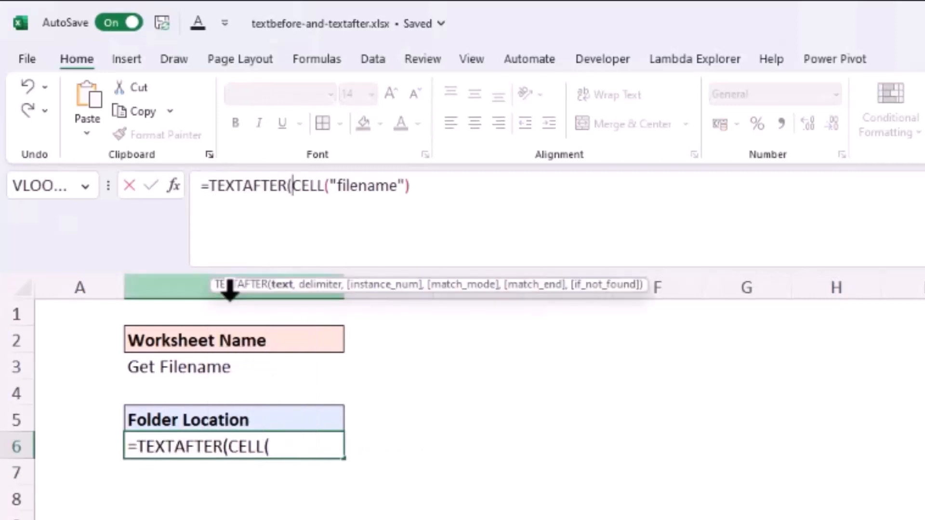
{"action": "left_click", "coordinate": [477, 193]}
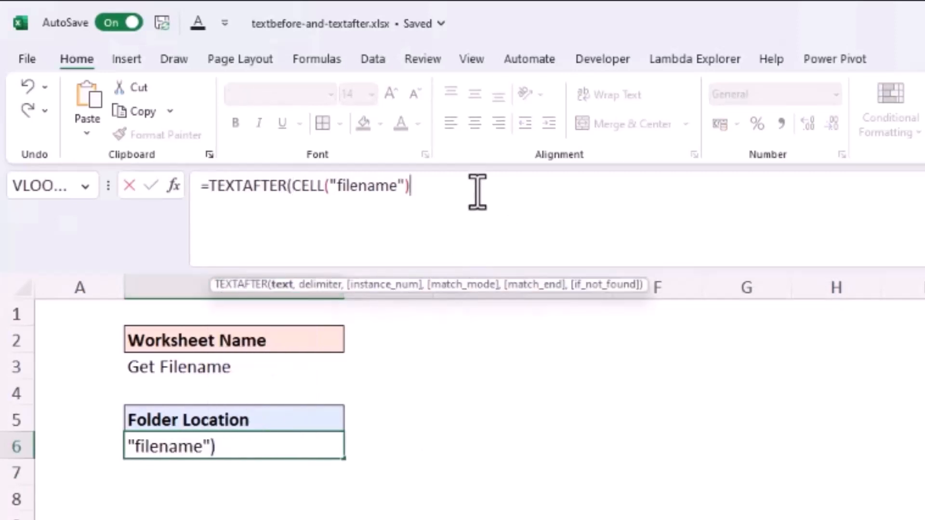
{"action": "type", "text": ",\"/"}
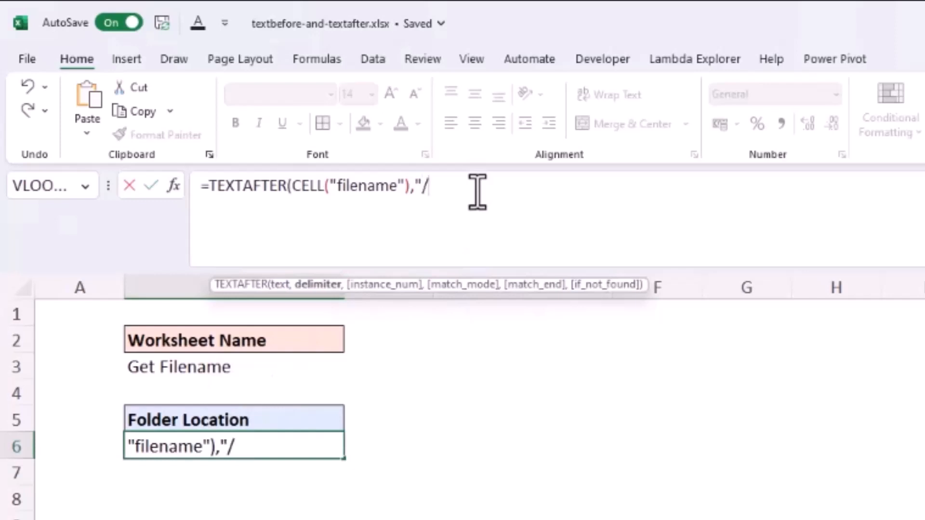
{"action": "type", "text": "\","}
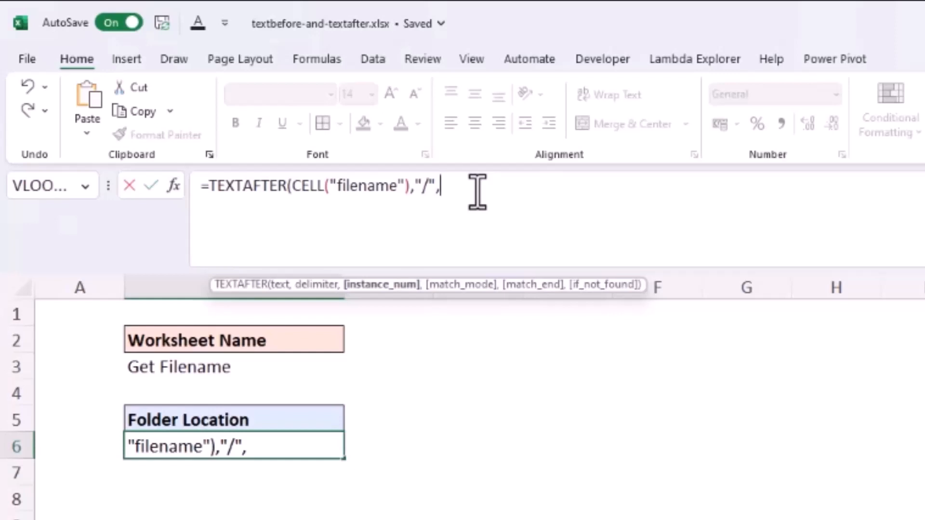
{"action": "type", "text": "-2)"}
{"action": "key", "text": "Return"}
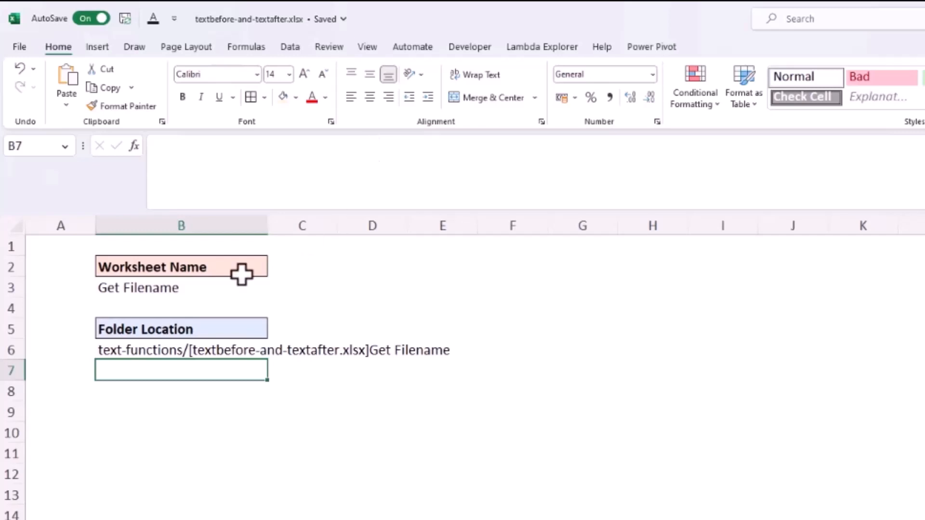
Step: Nest the B6 formula inside TEXTBEFORE with a "/" delimiter, giving =TEXTBEFORE(TEXTAFTER(CELL("filename"),"/",-2),"/")
{"action": "left_click", "coordinate": [210, 350]}
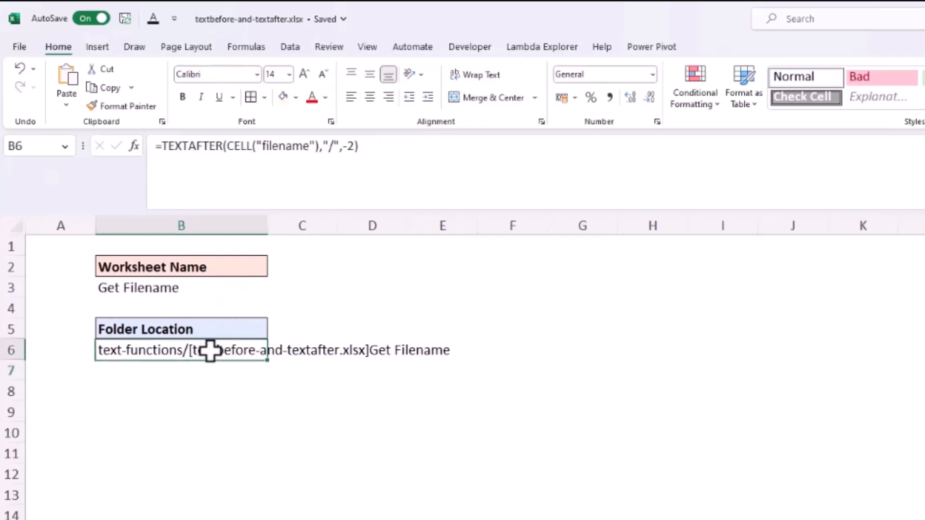
{"action": "left_click", "coordinate": [161, 146]}
{"action": "type", "text": "tex"}
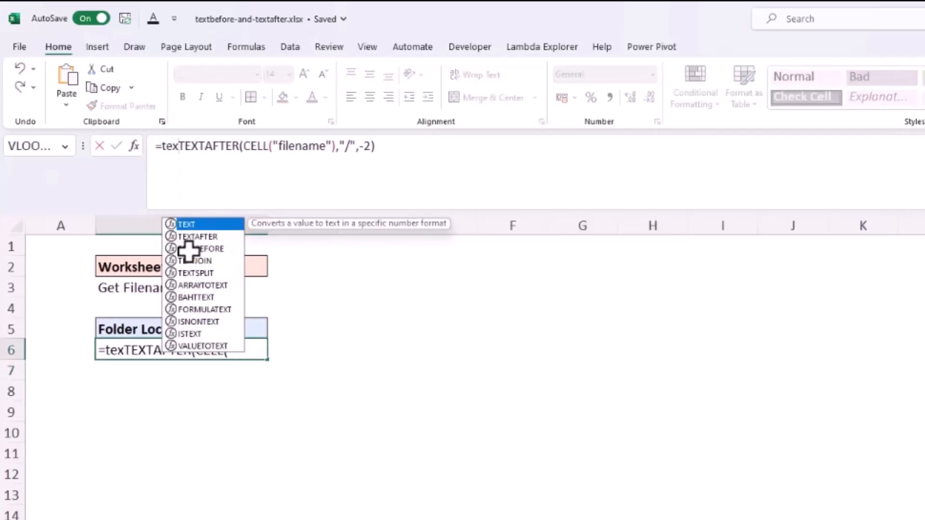
{"action": "double_click", "coordinate": [197, 249]}
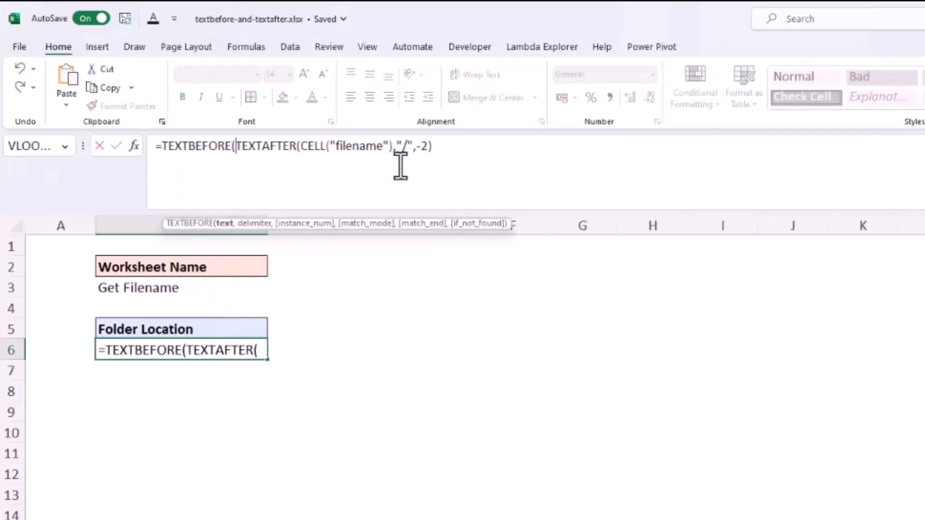
{"action": "left_click", "coordinate": [442, 151]}
{"action": "type", "text": ",\""}
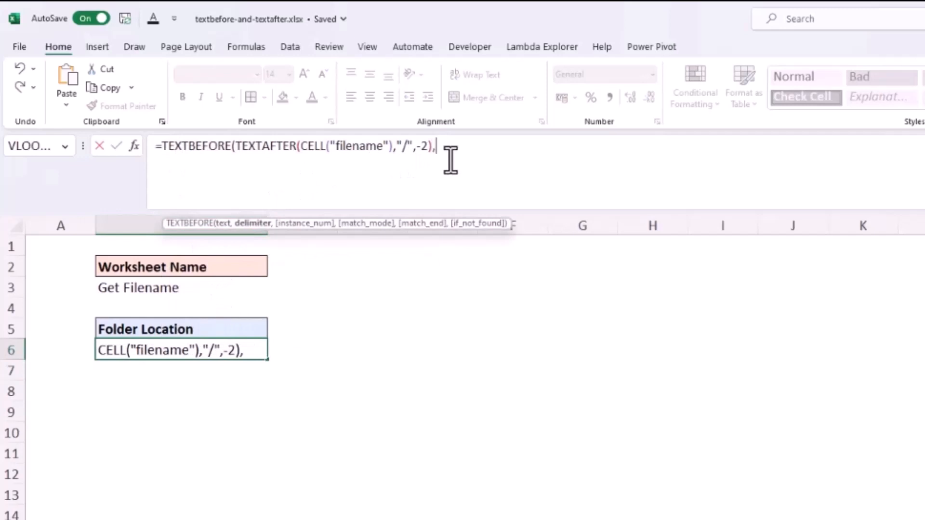
{"action": "type", "text": "/\")"}
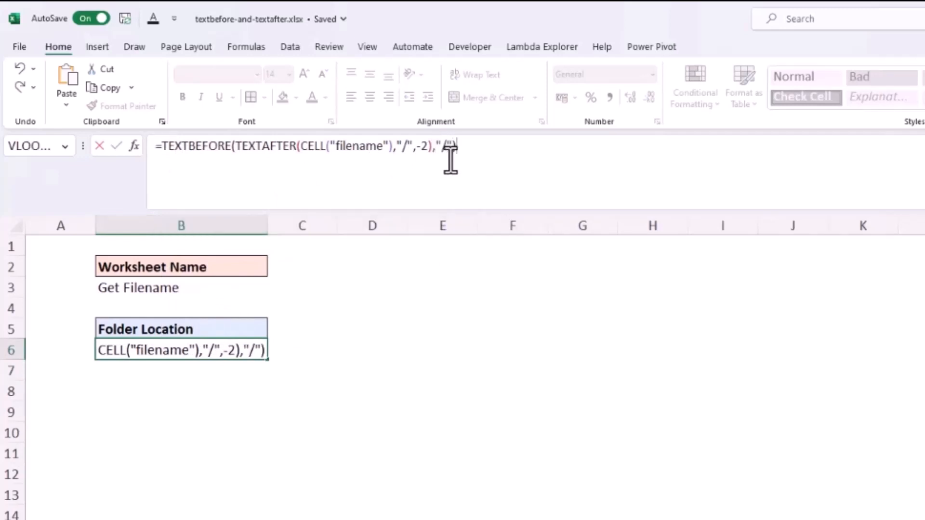
{"action": "key", "text": "Return"}
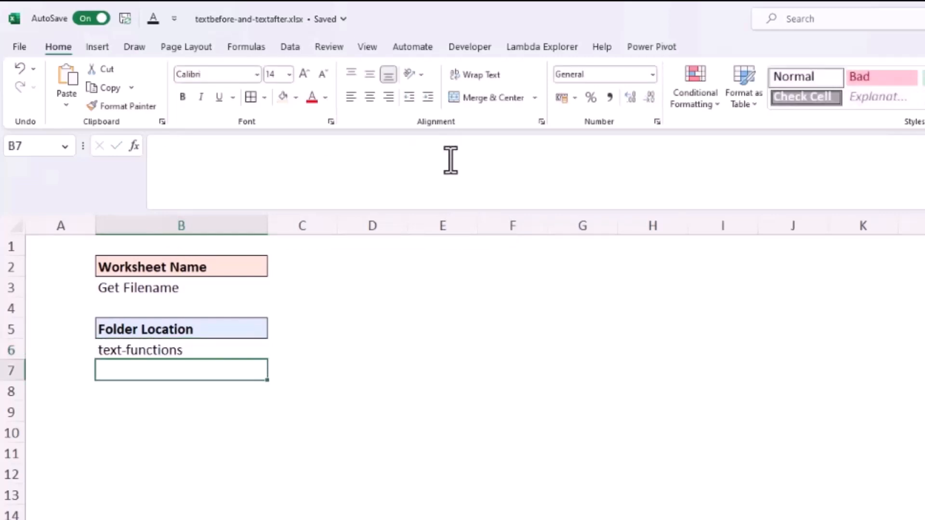